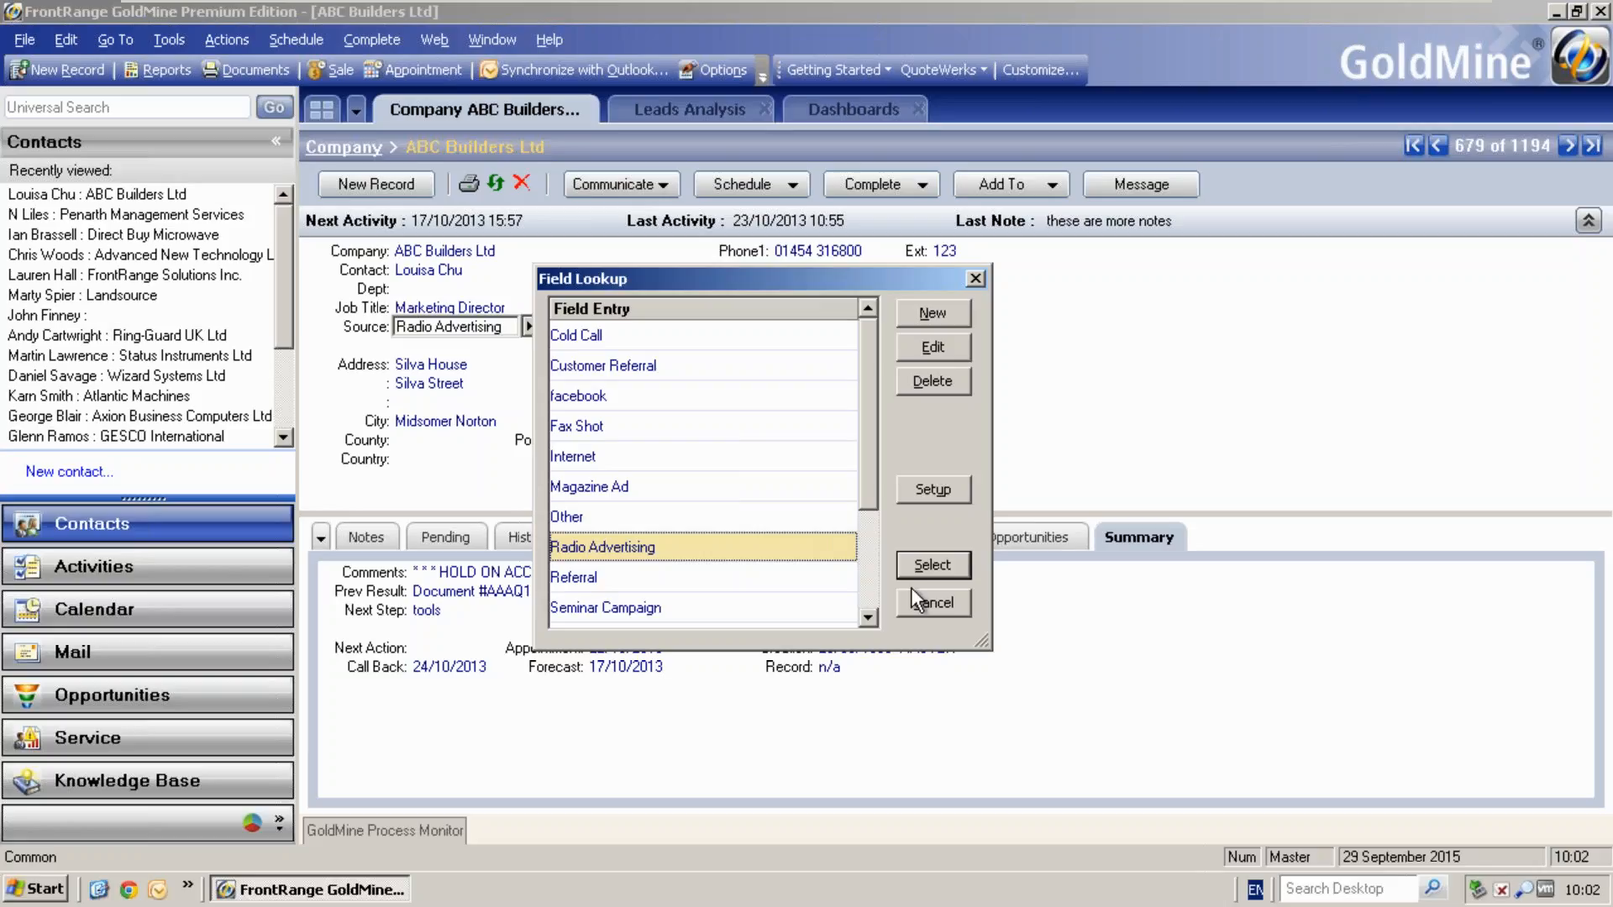
- Leave the Source field lookup without choosing an entry and view the Leads Analysis for the Allleads profile
click(934, 601)
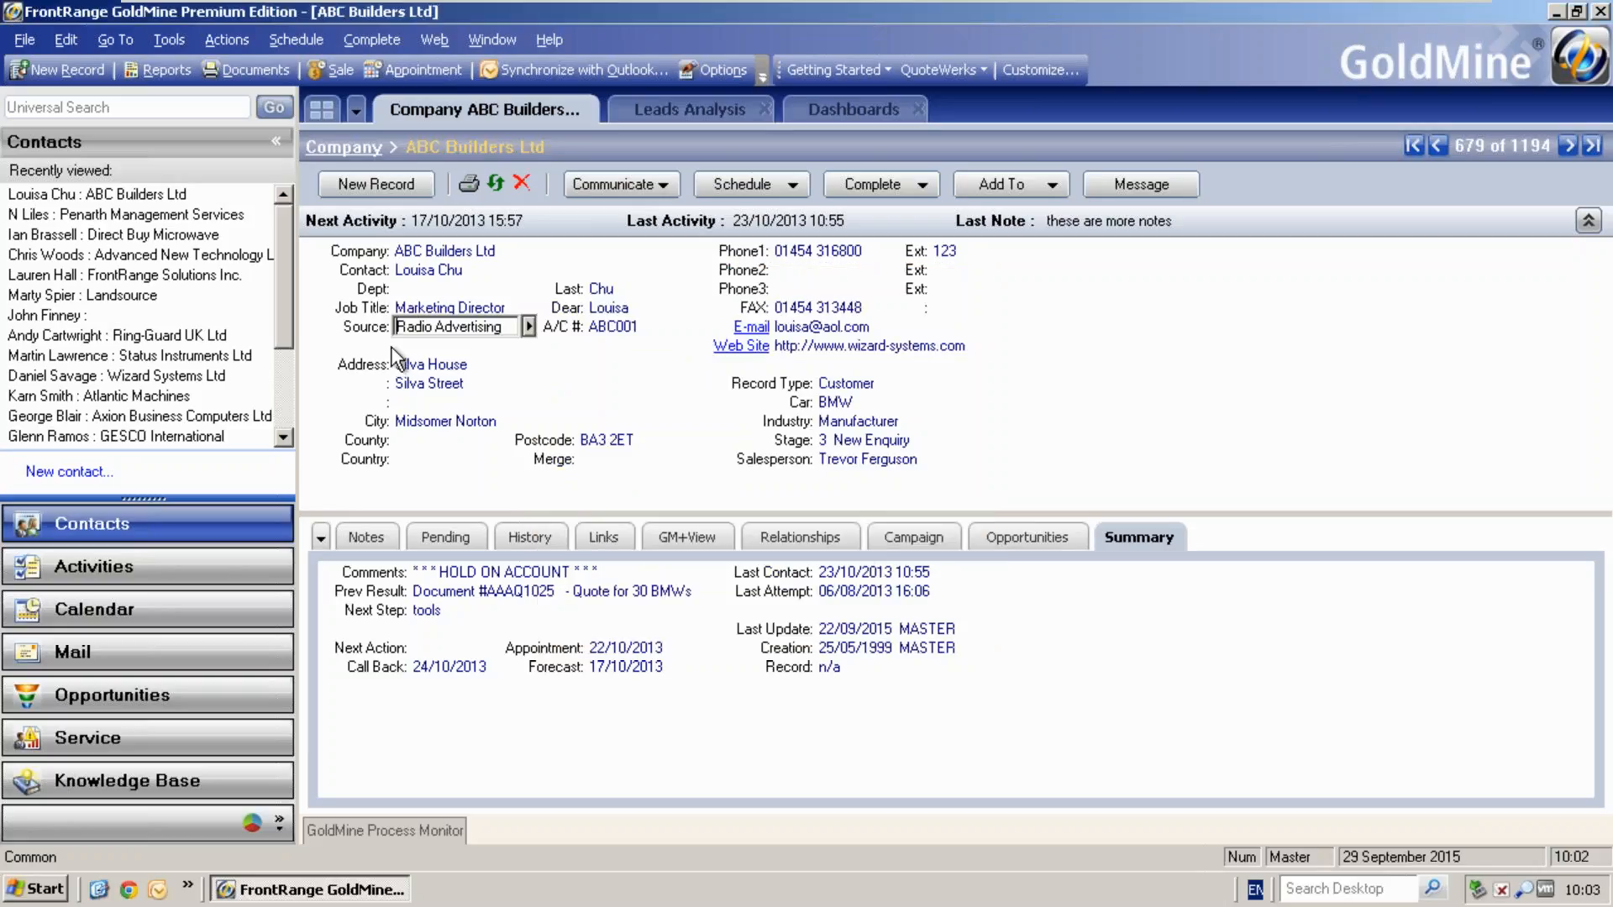
key(Escape)
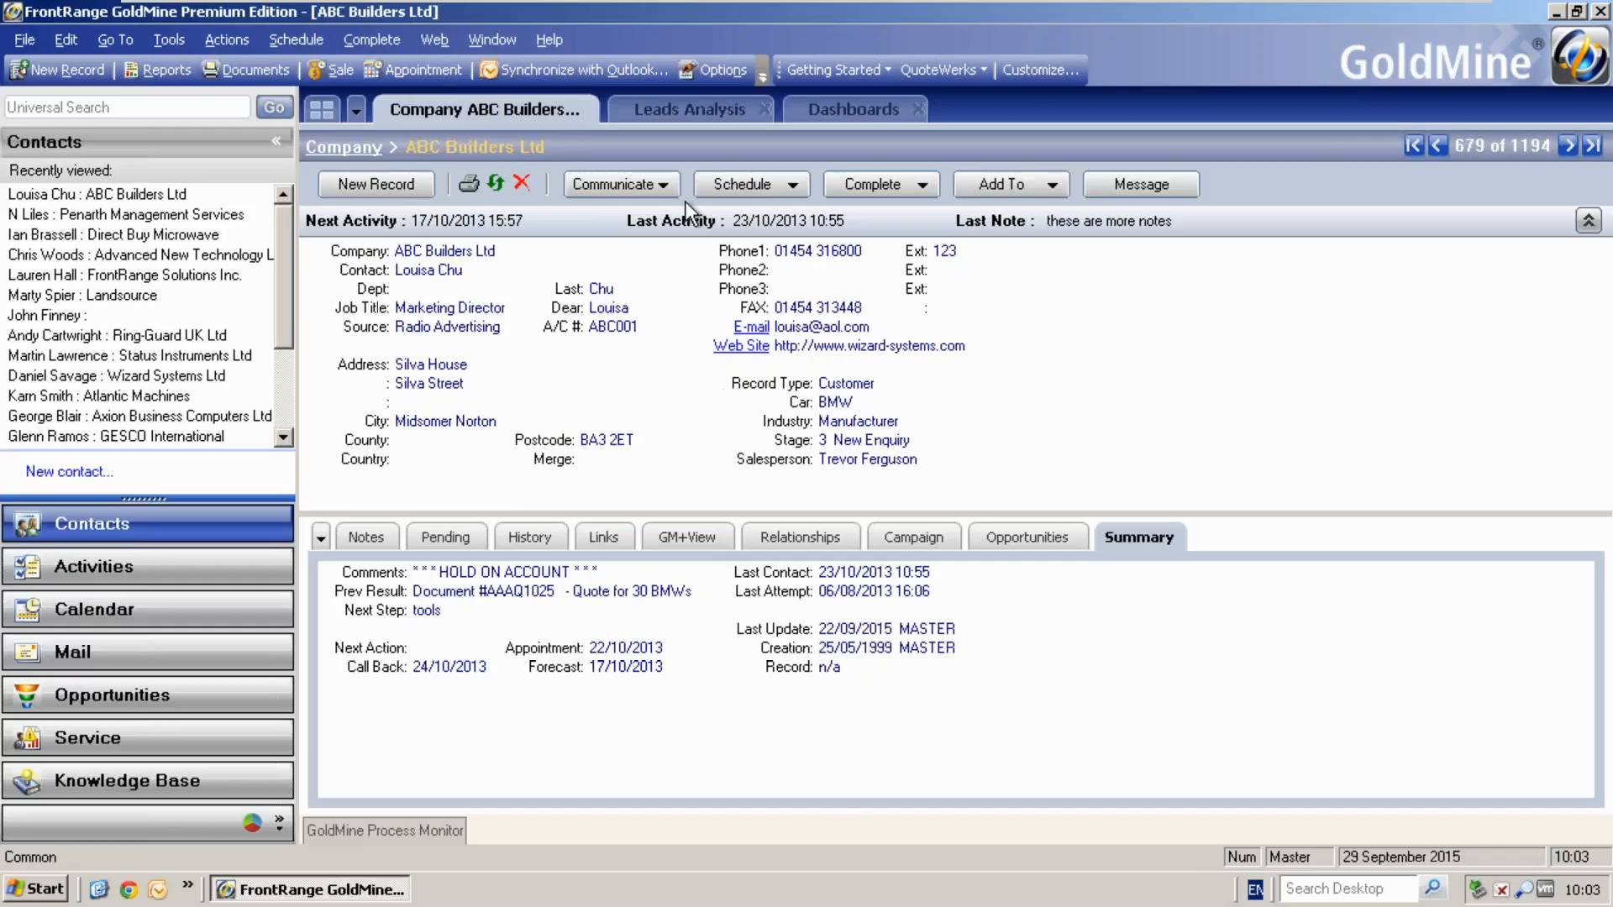
click(677, 112)
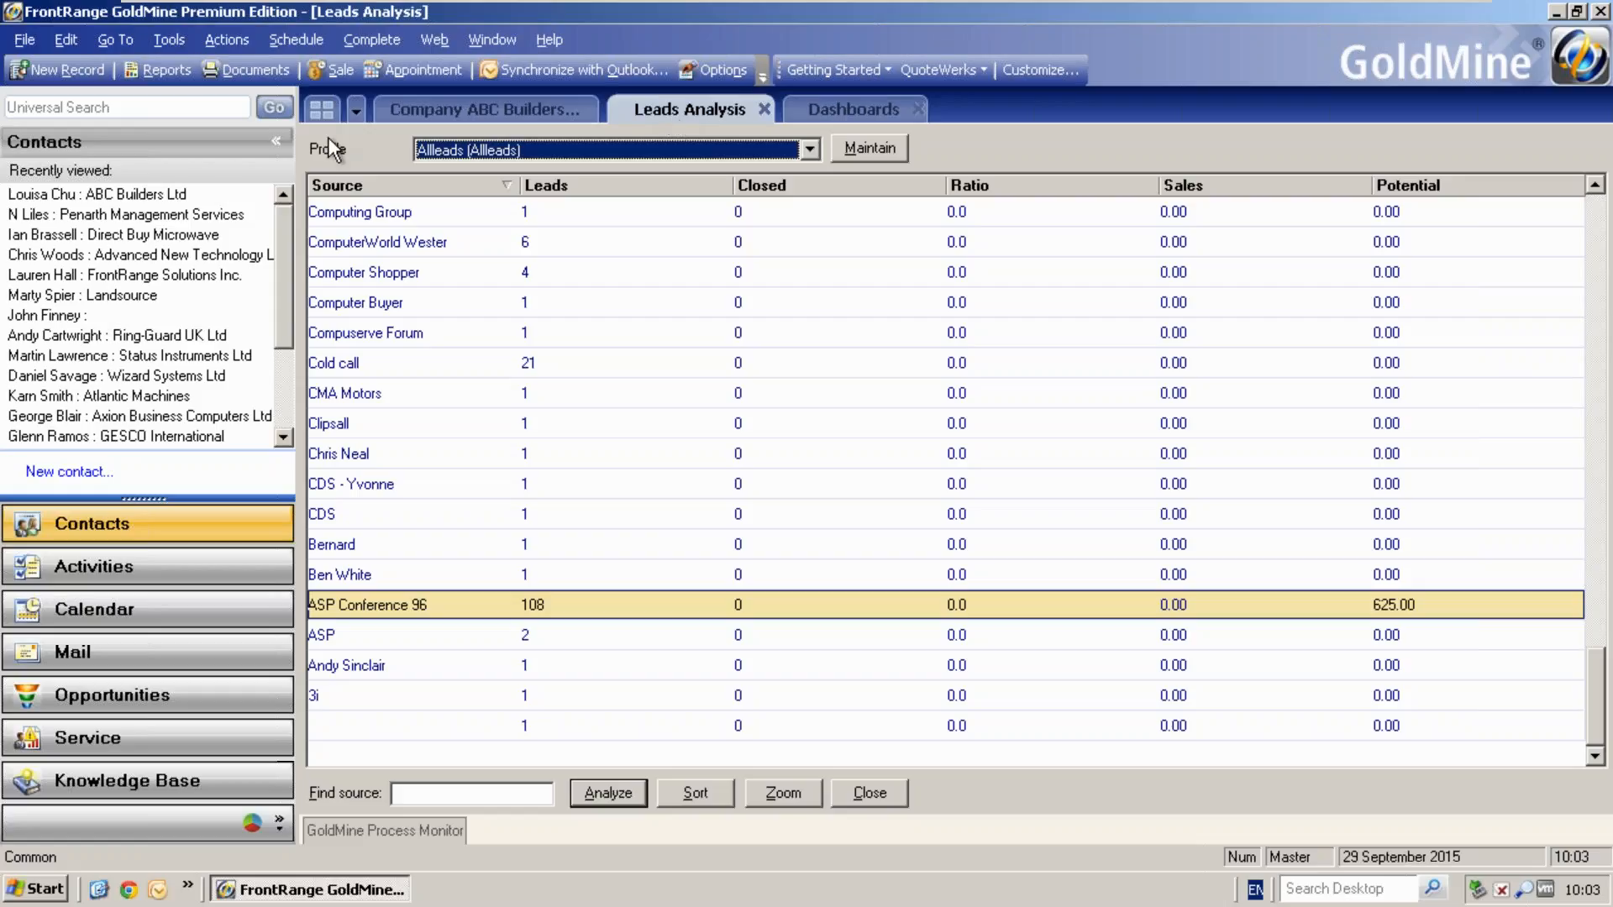
click(114, 39)
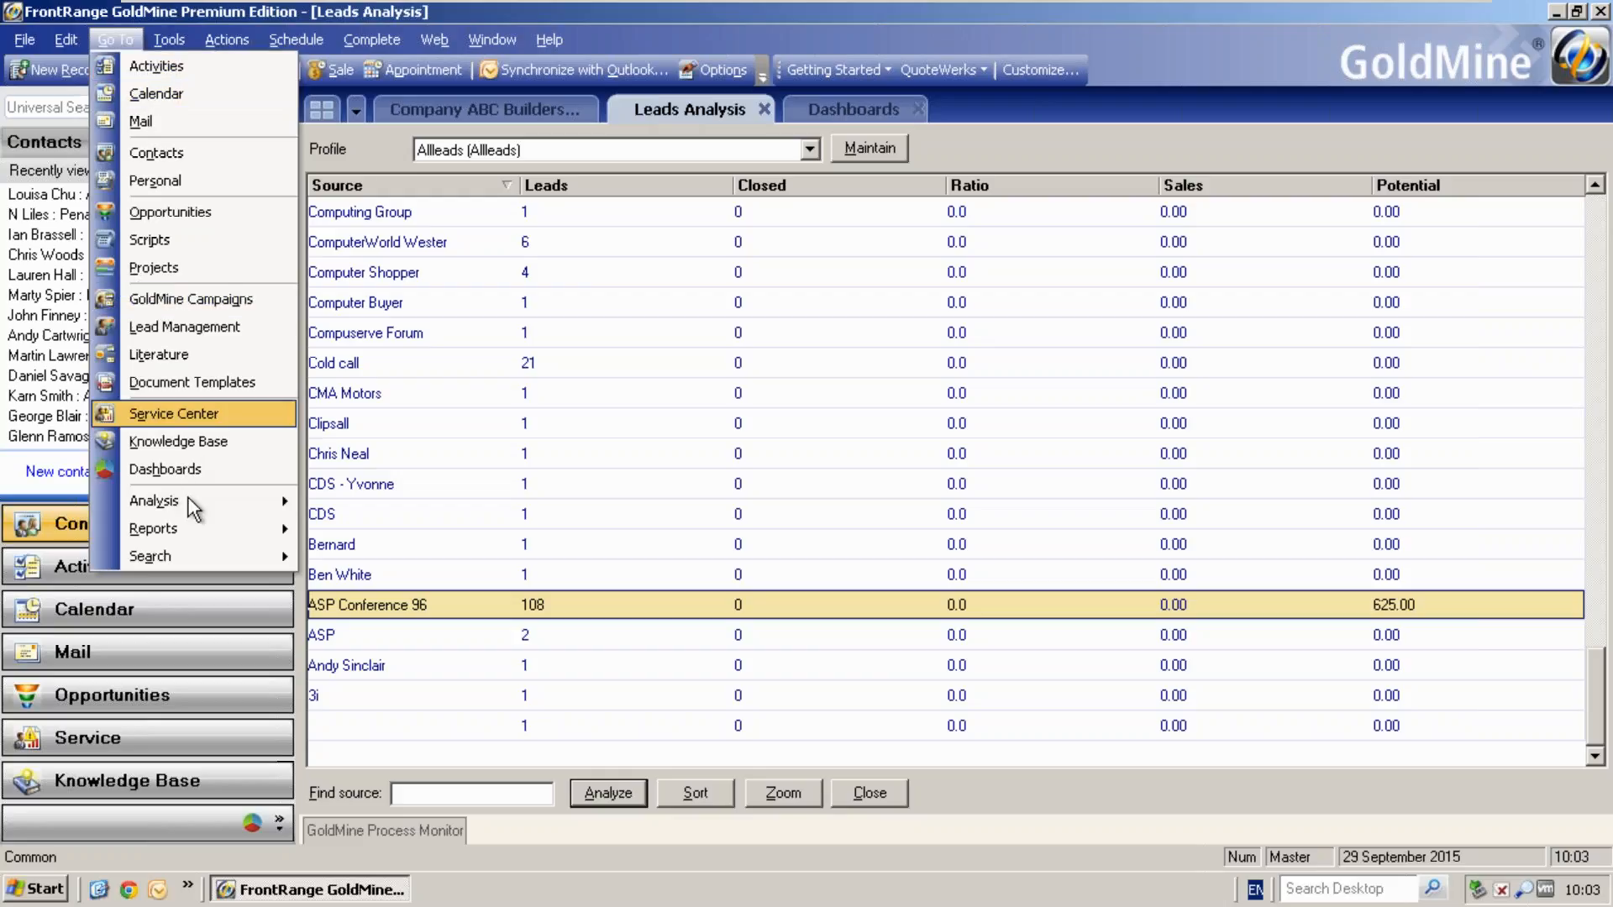
mouse_move(203, 501)
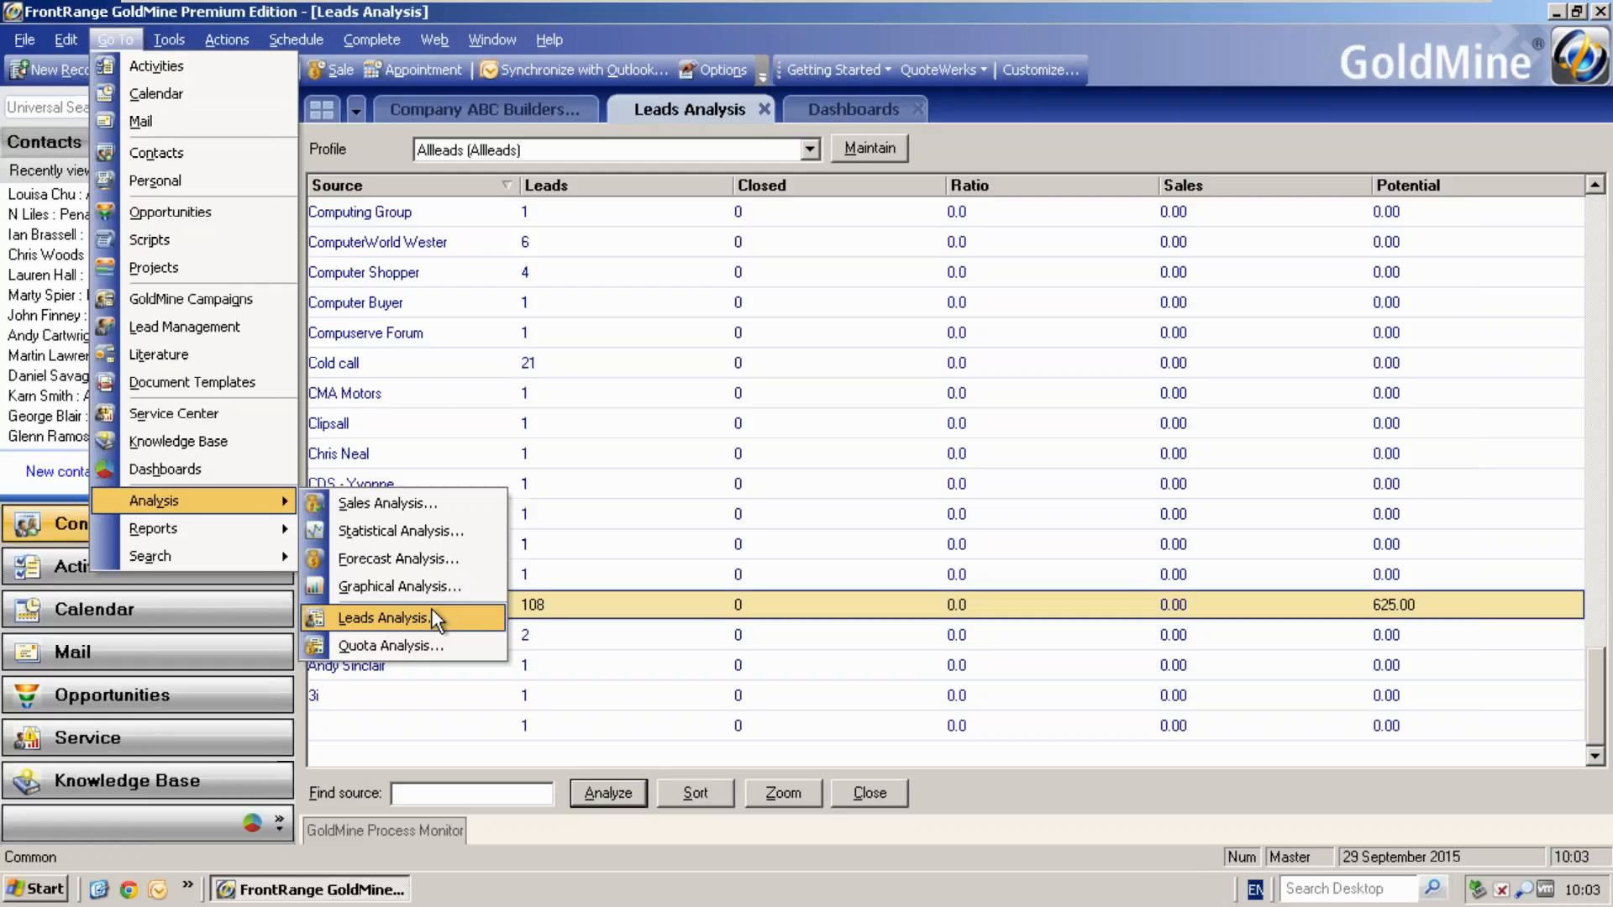
click(1008, 140)
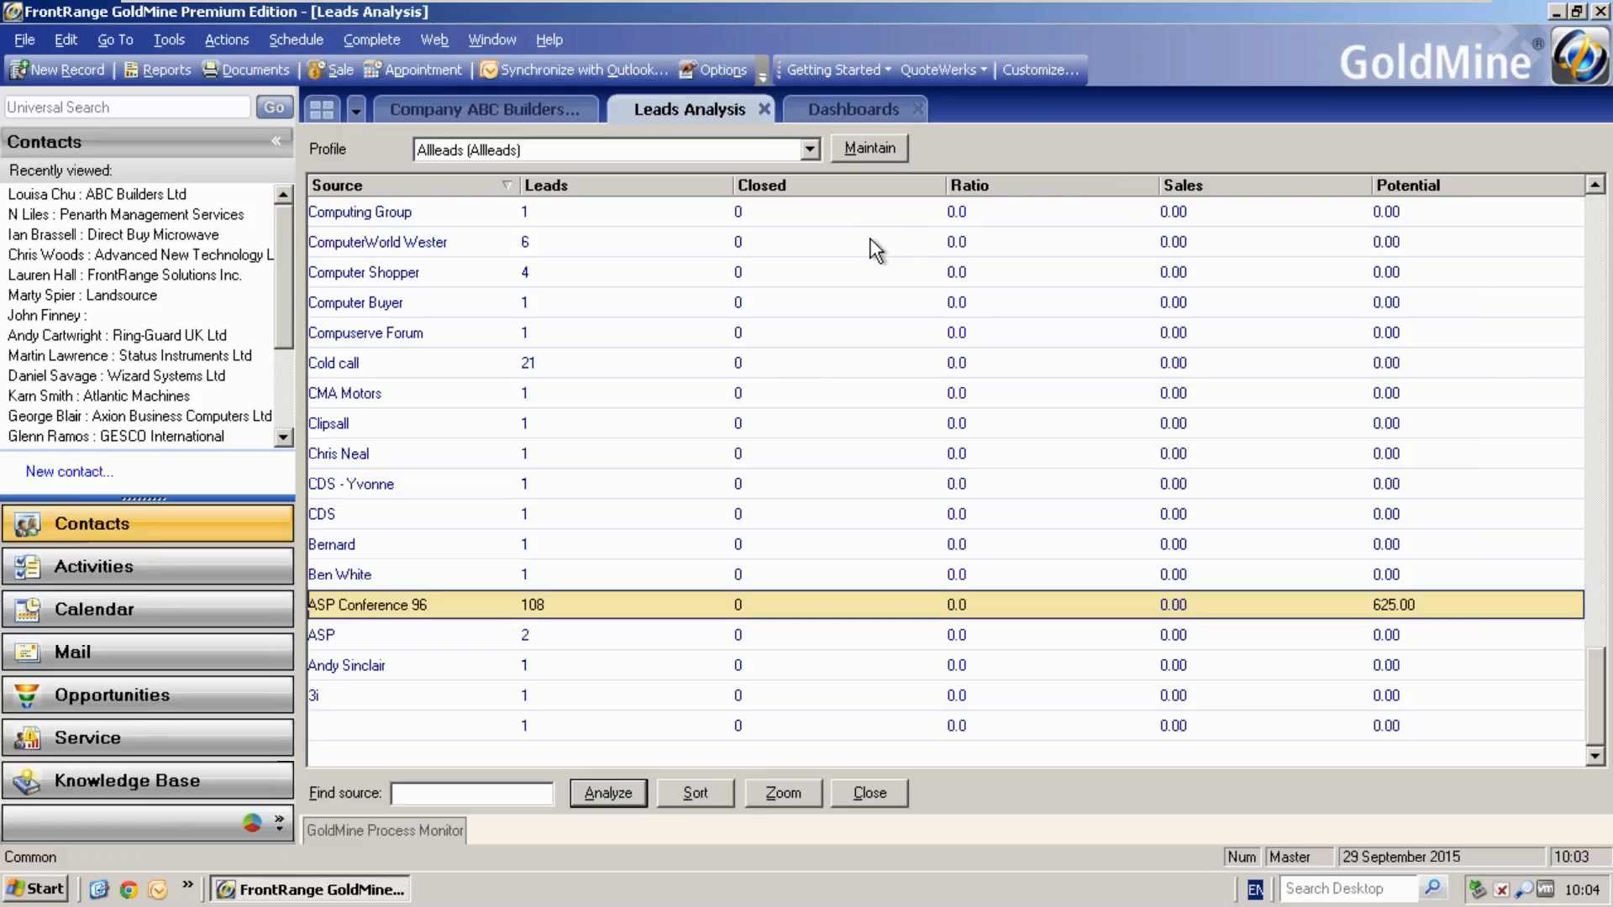
- Review the leads analysis profile list and the form for defining a new profile, without creating one
click(869, 149)
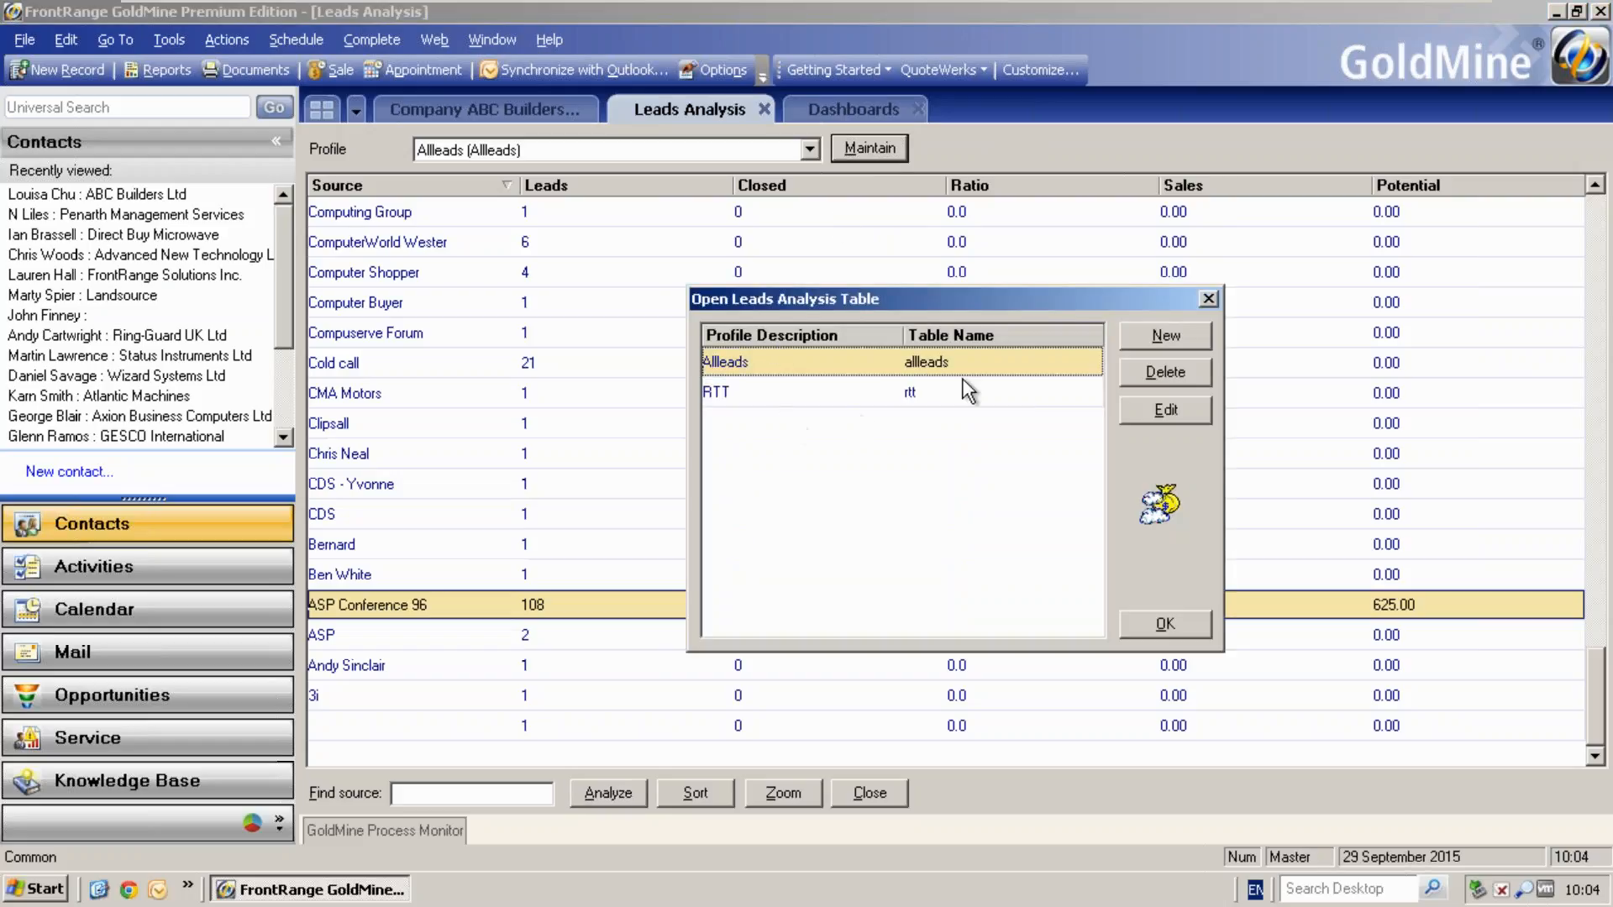
click(1145, 335)
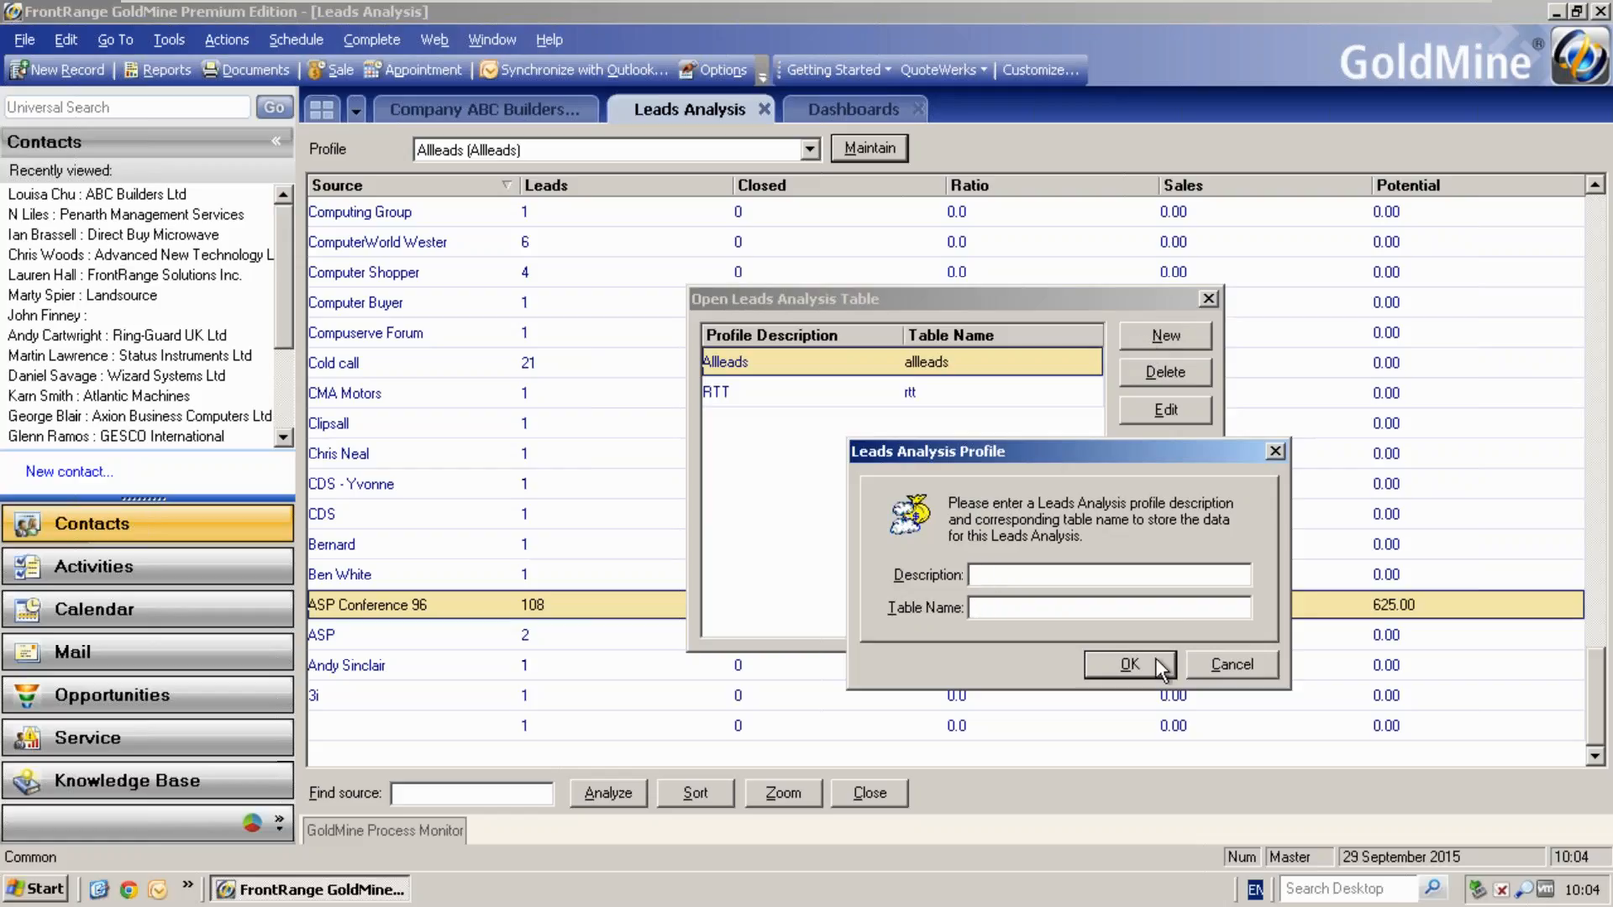
click(1193, 663)
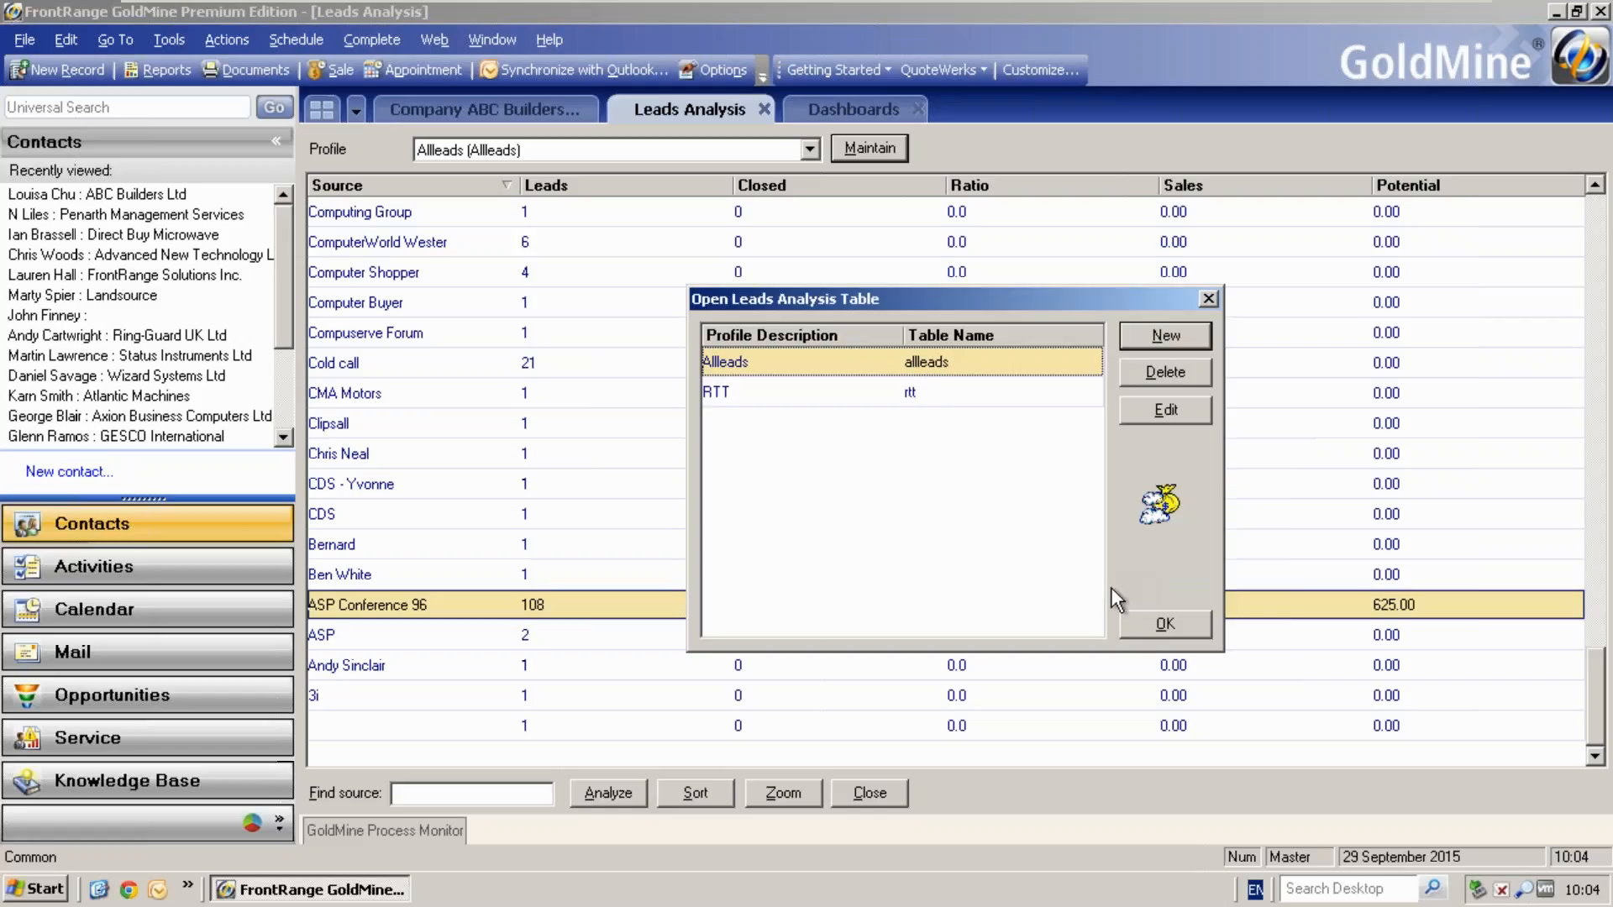
click(1142, 625)
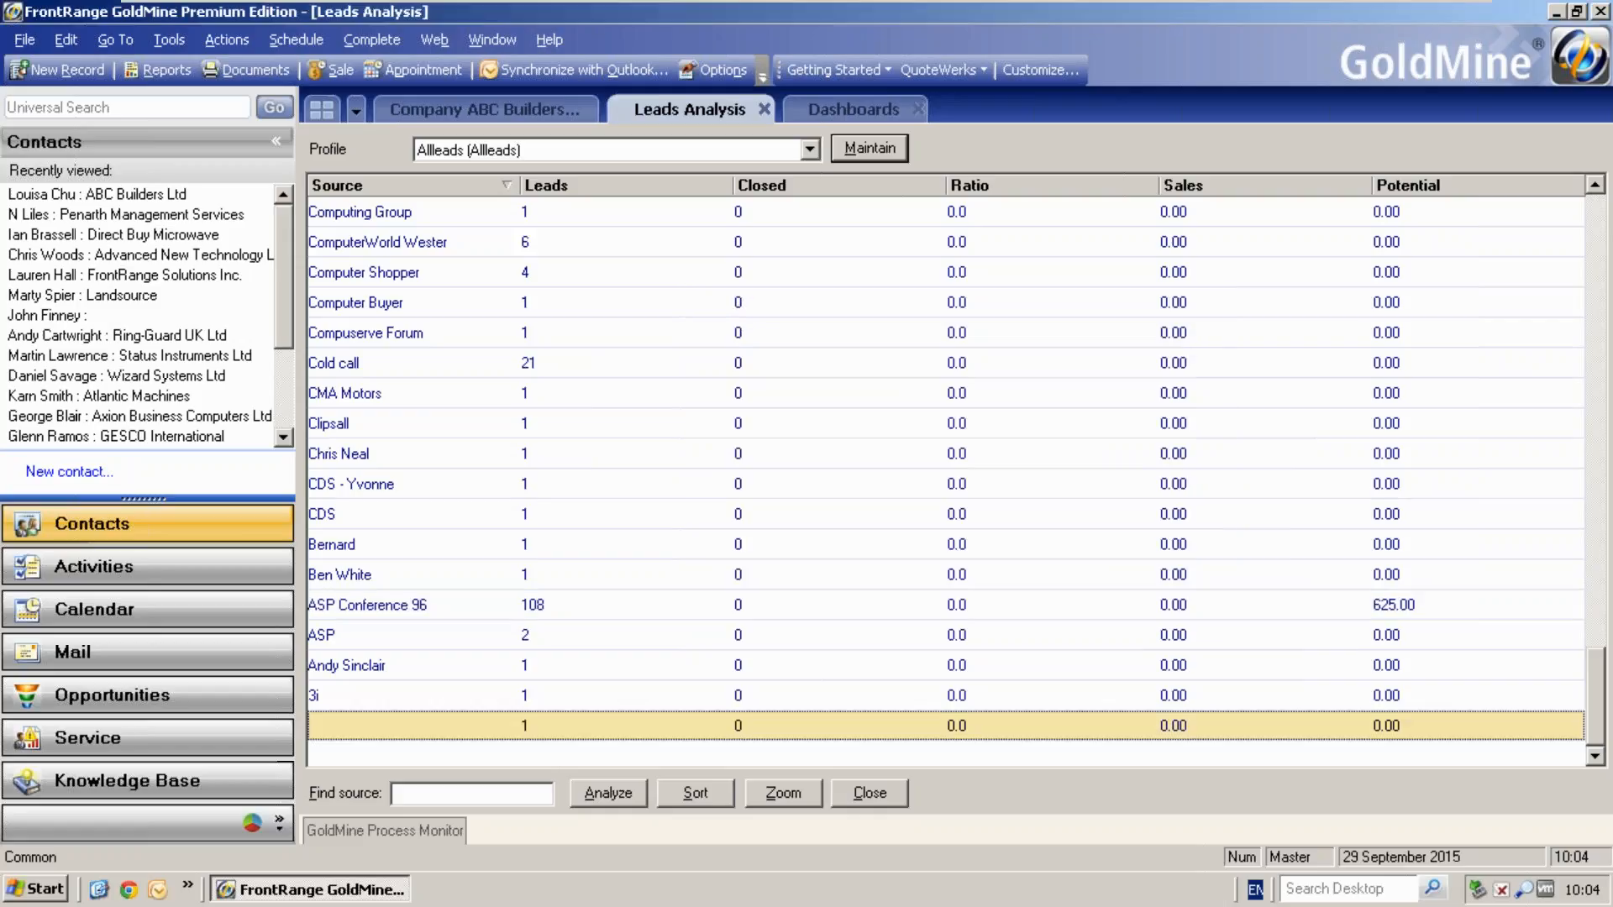
- Review the lead analysis criteria, including the fields available as the analysis base, without running the analysis
click(624, 795)
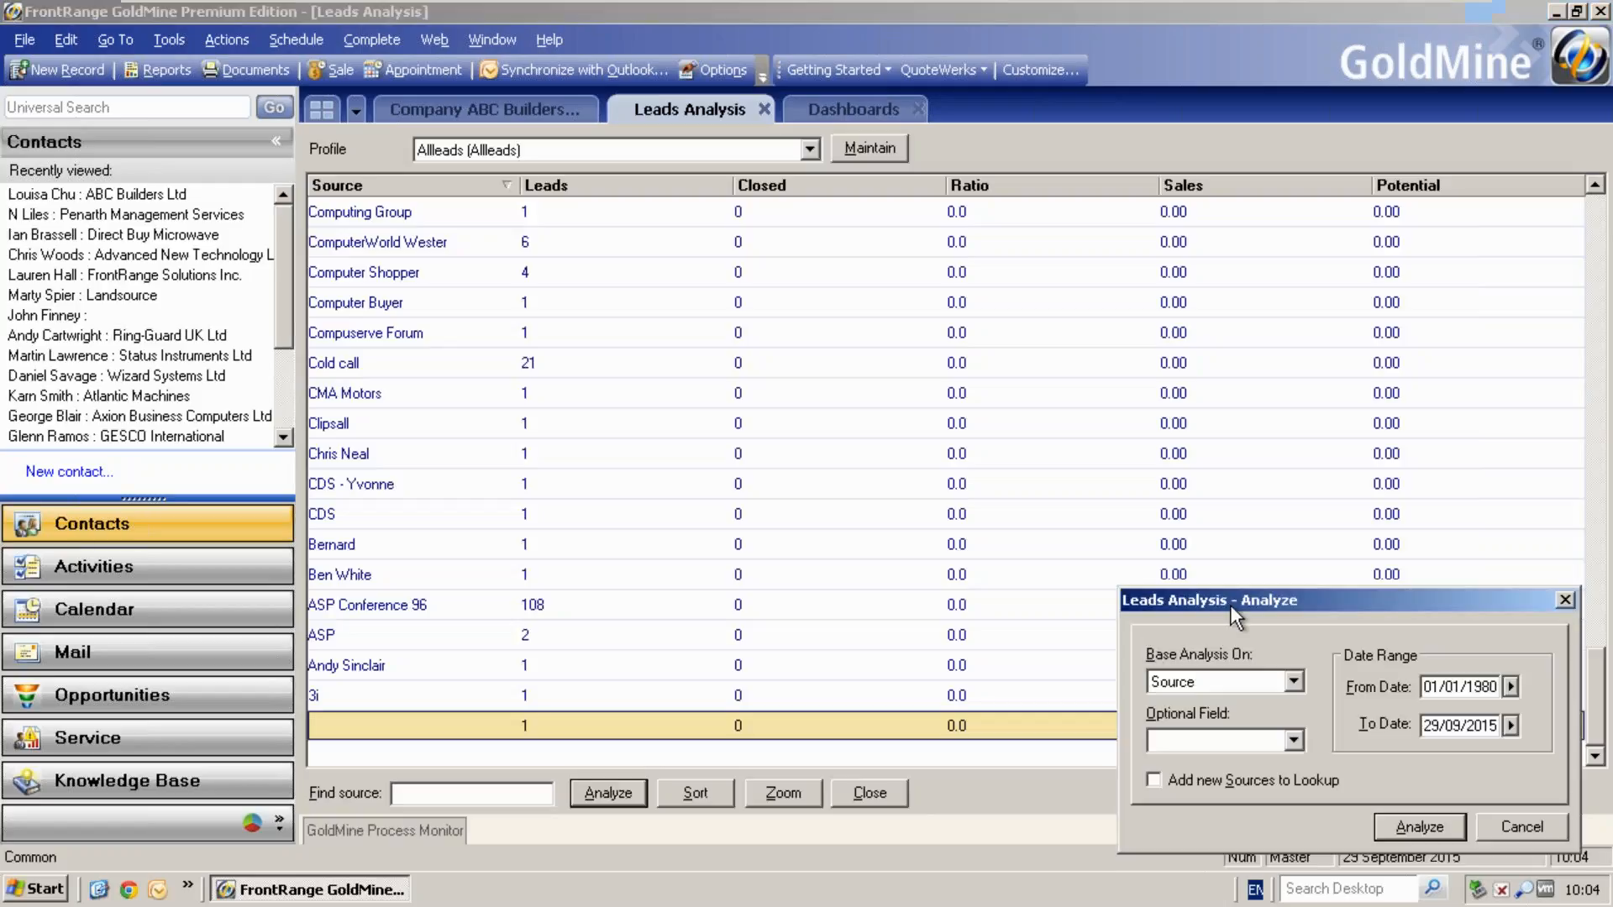
drag(1230, 605, 1047, 499)
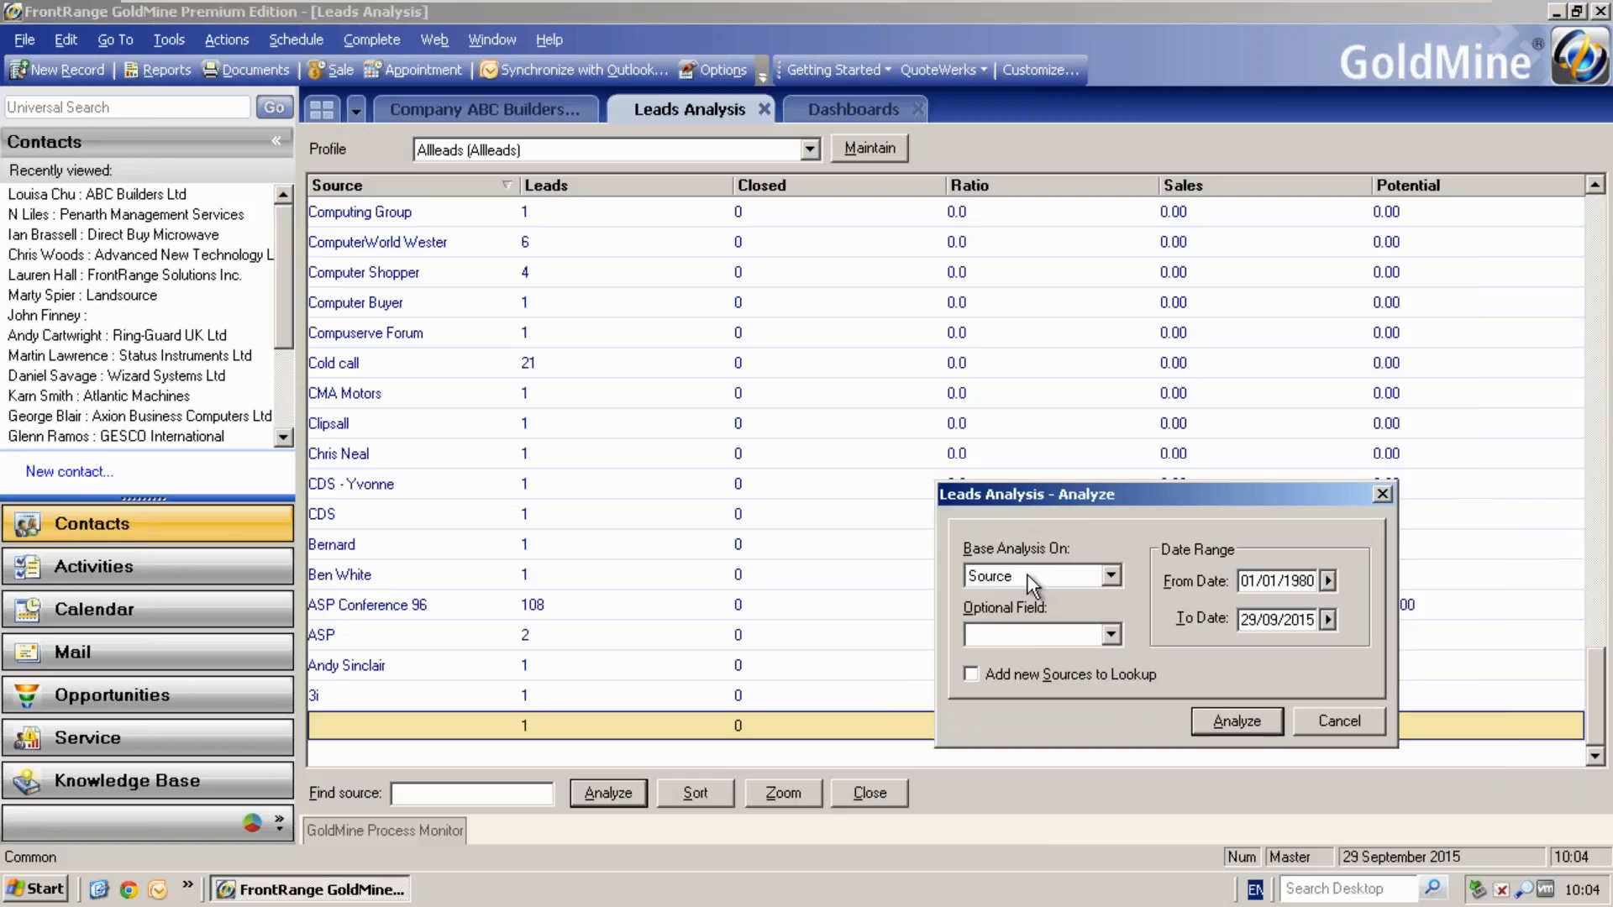
click(1111, 576)
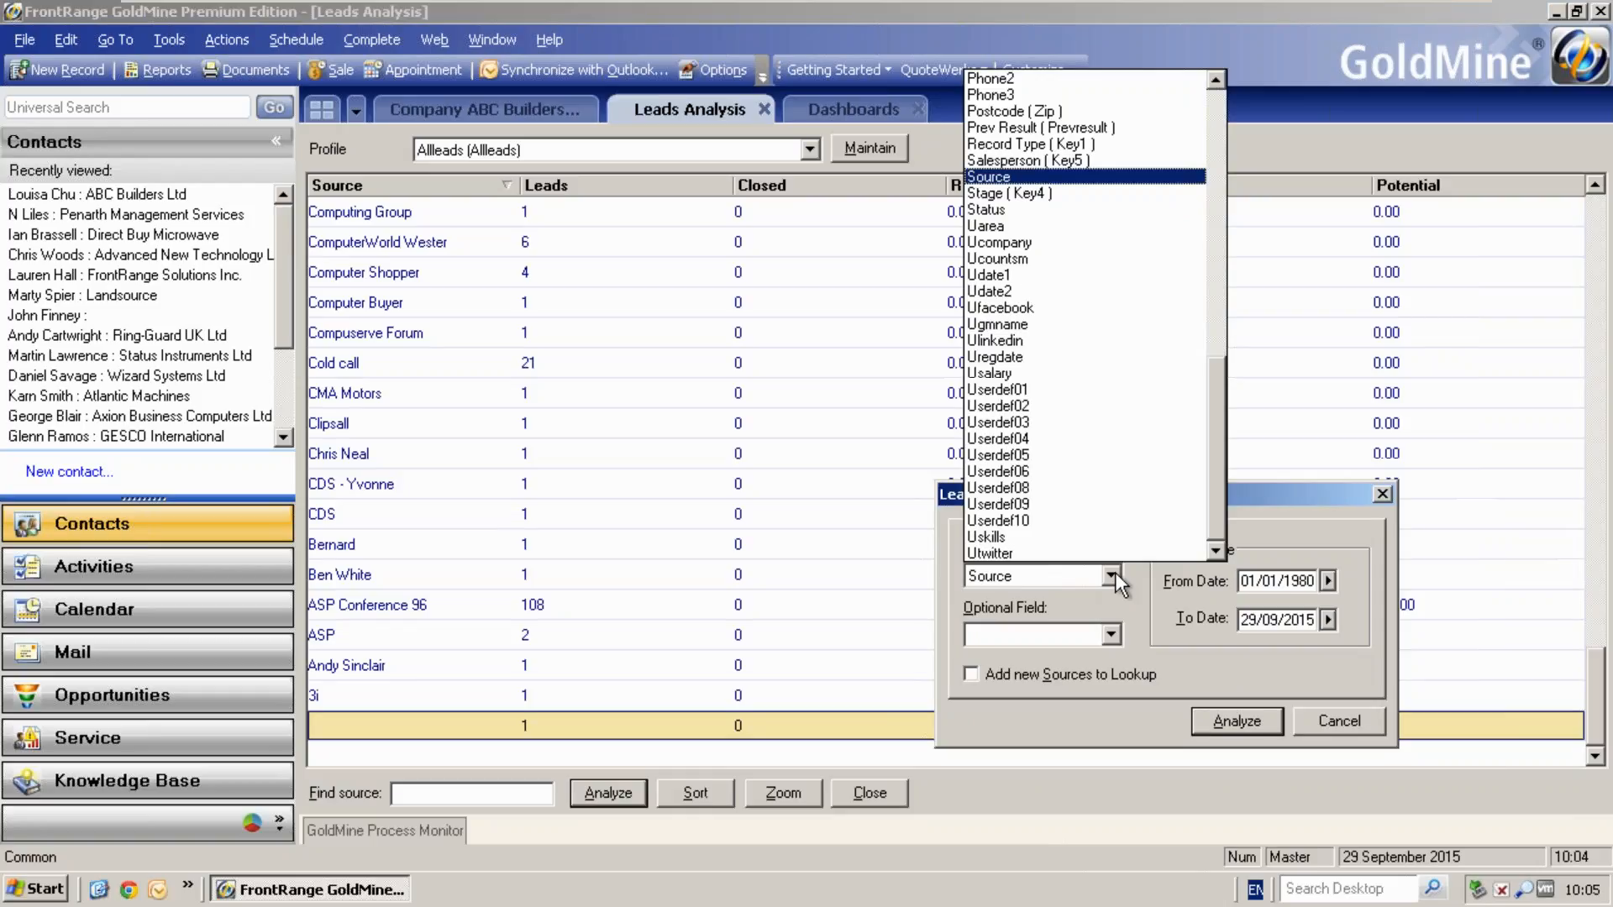
click(1262, 494)
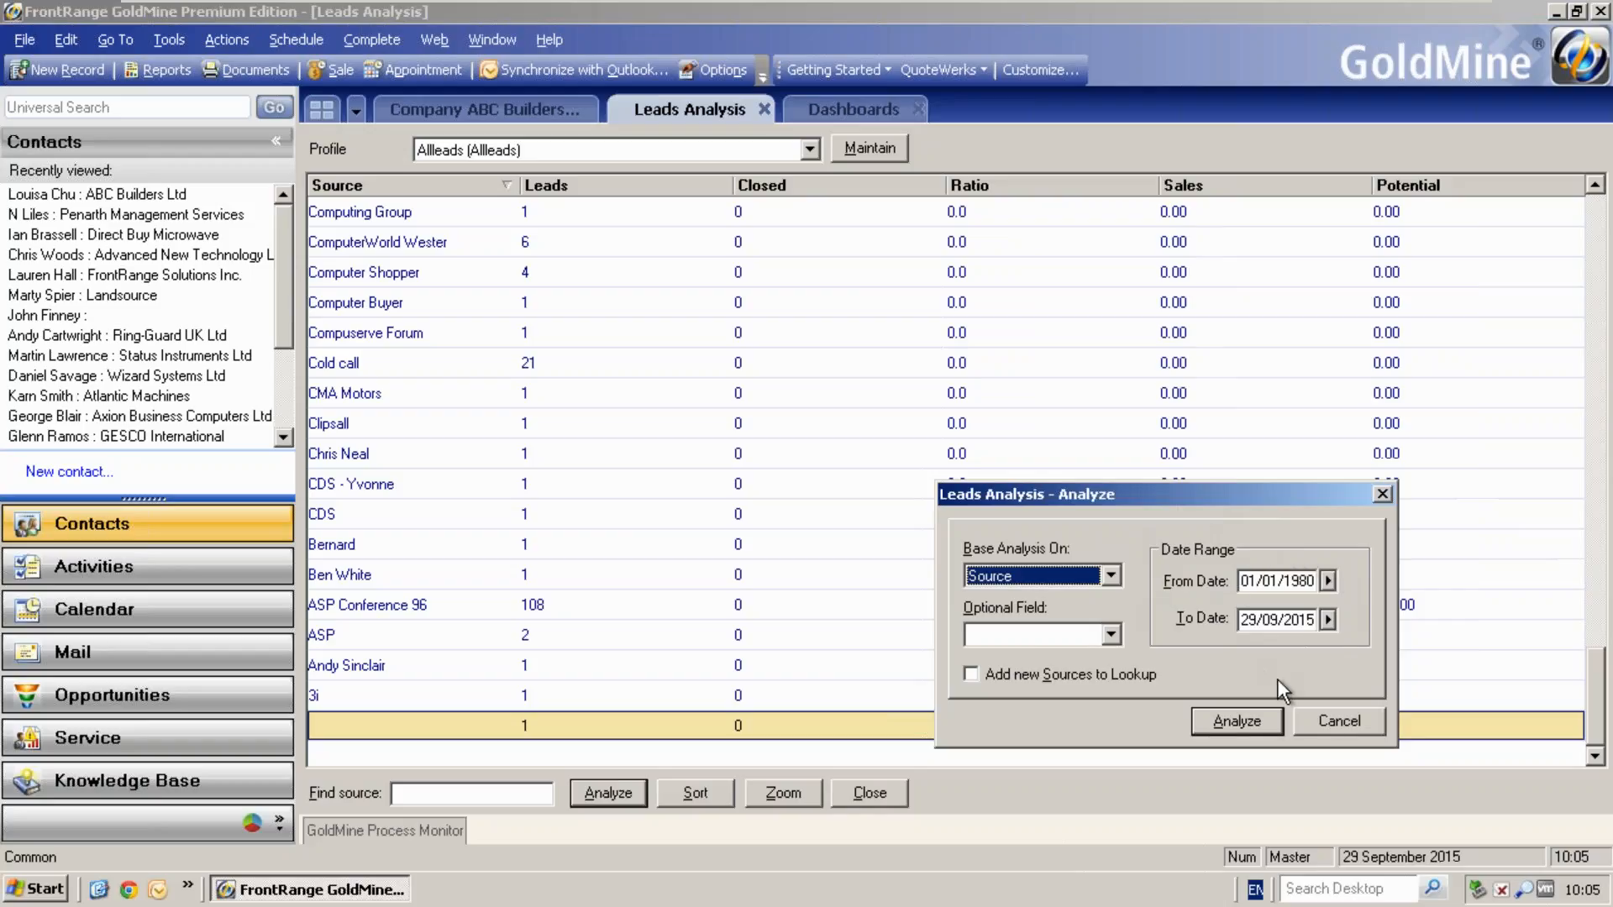
click(1332, 724)
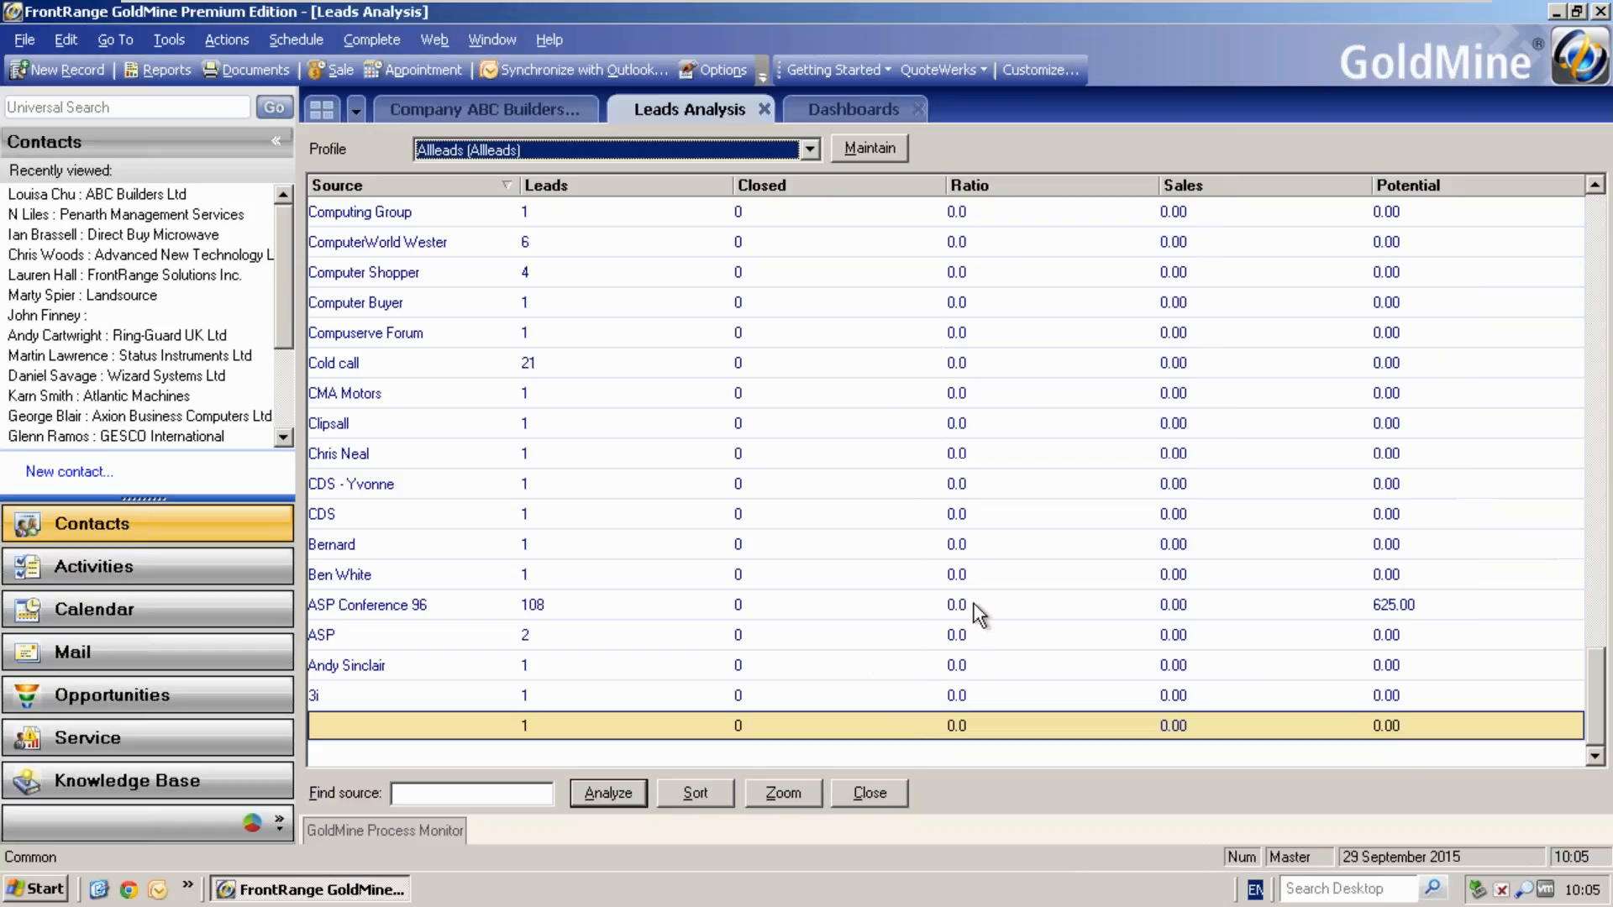
- Review the sort options for the leads analysis table without applying a new sort
click(713, 790)
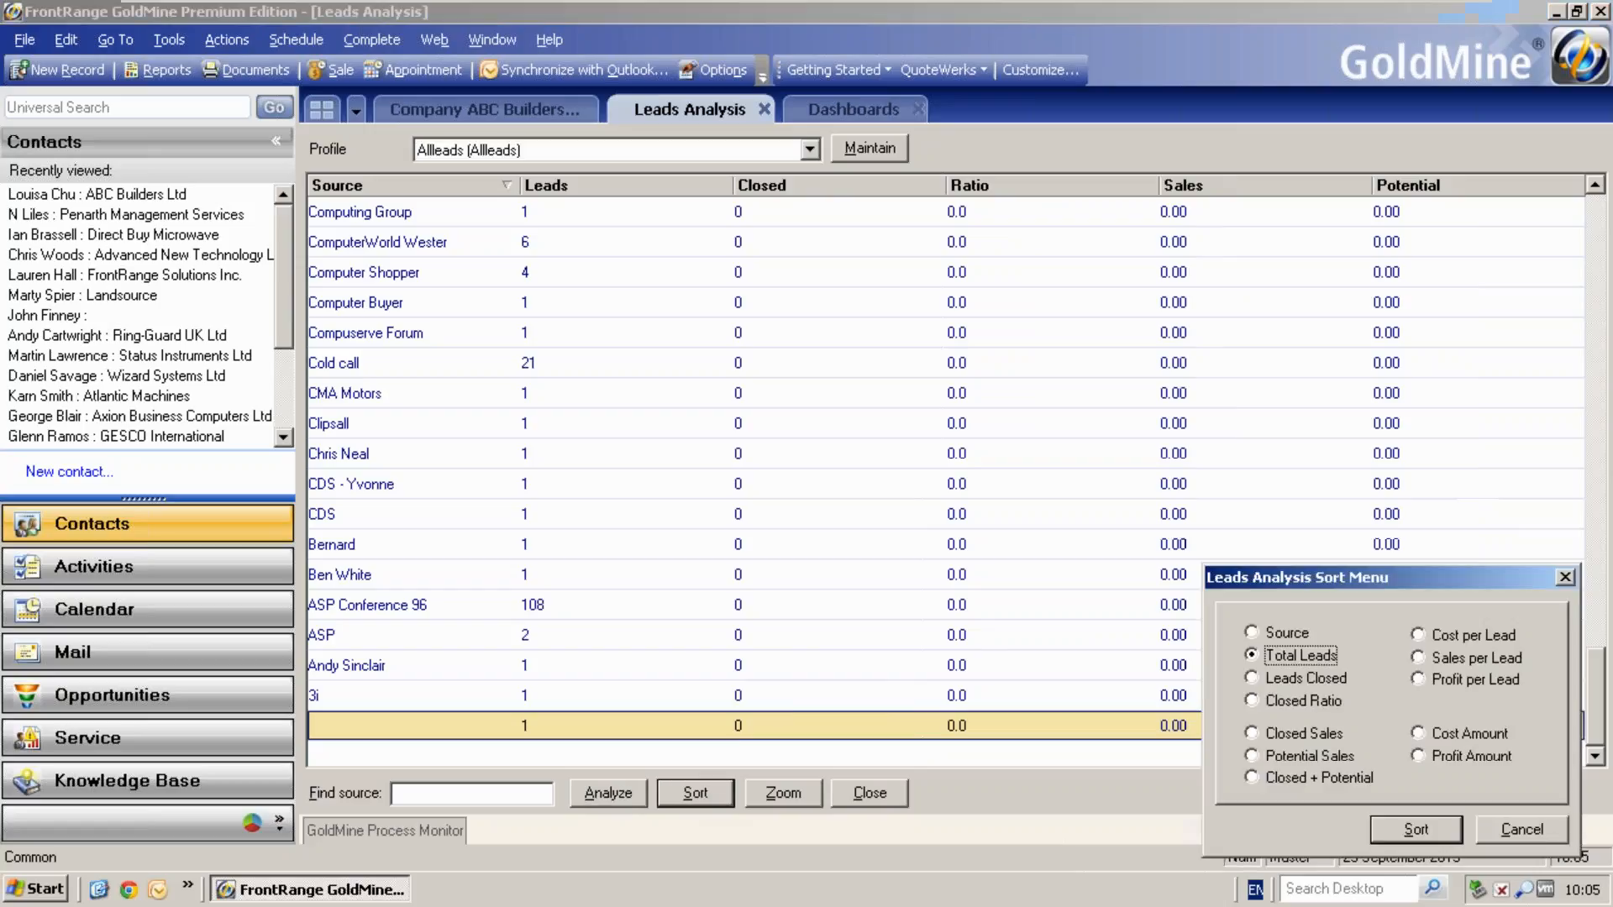
drag(1265, 588, 1219, 528)
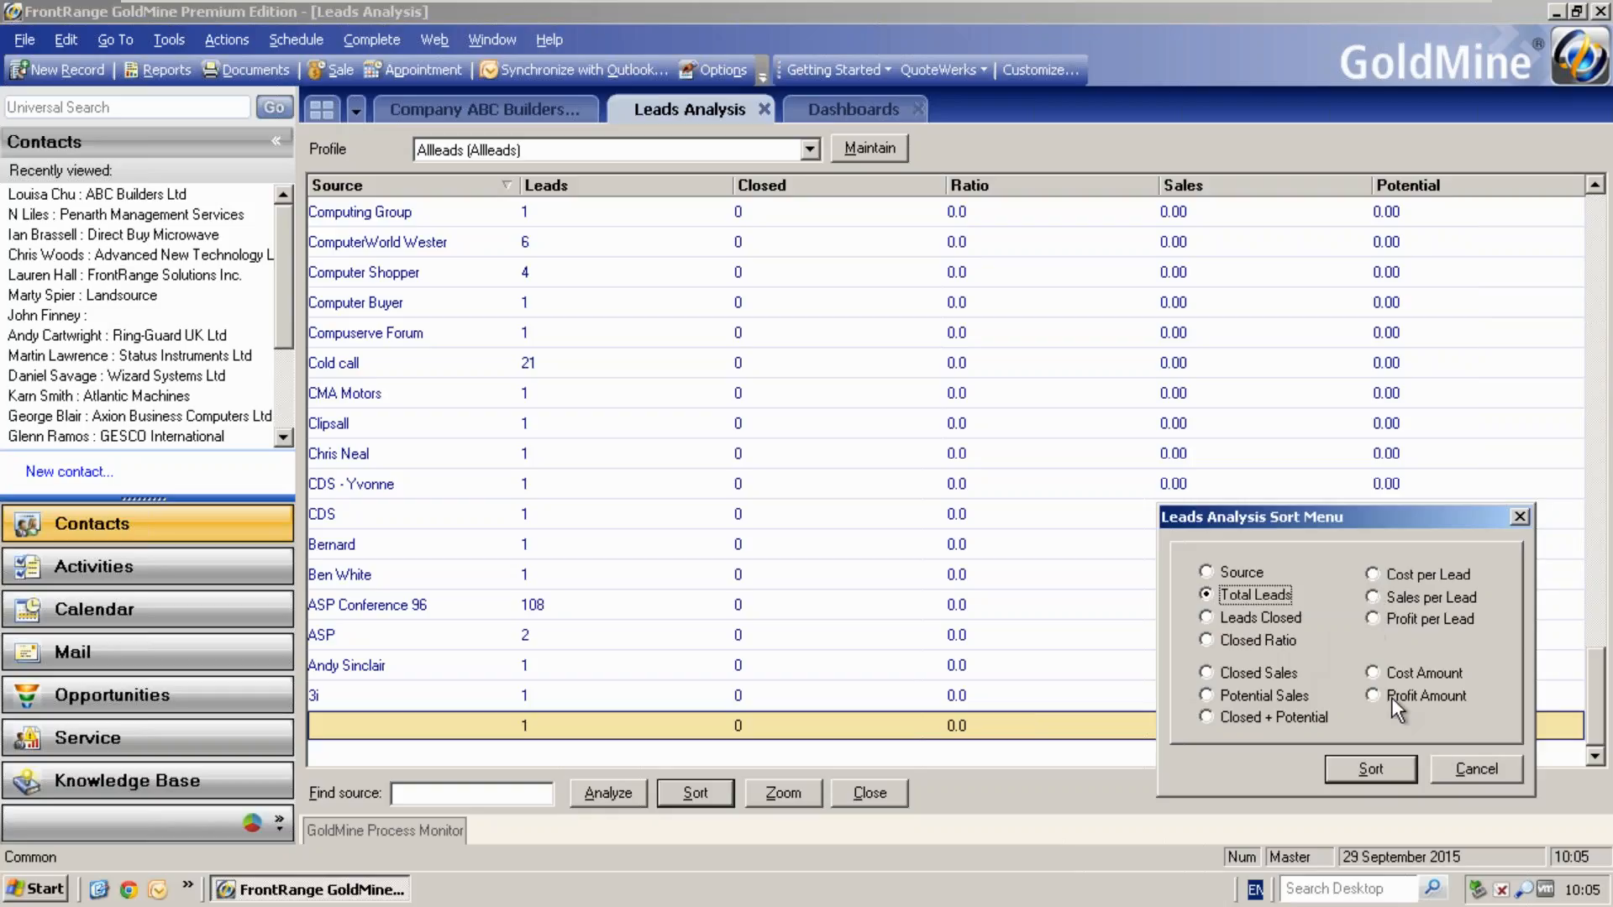
click(1446, 764)
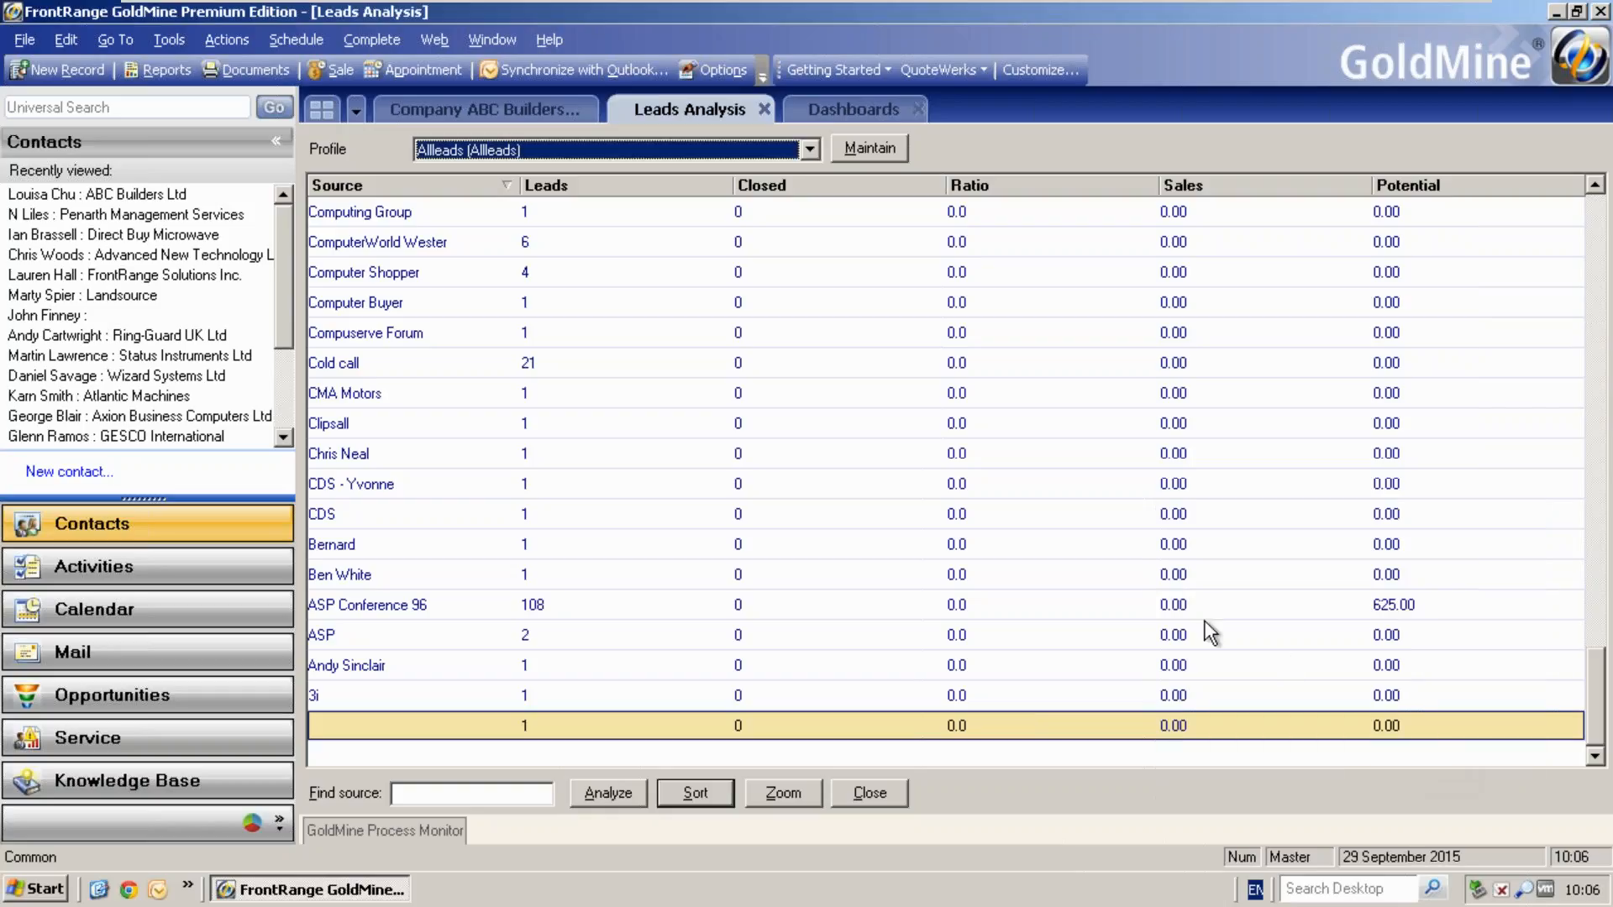
- Examine the detailed lead, sales and cost statistics for the ASP Conference 96 source
click(1073, 604)
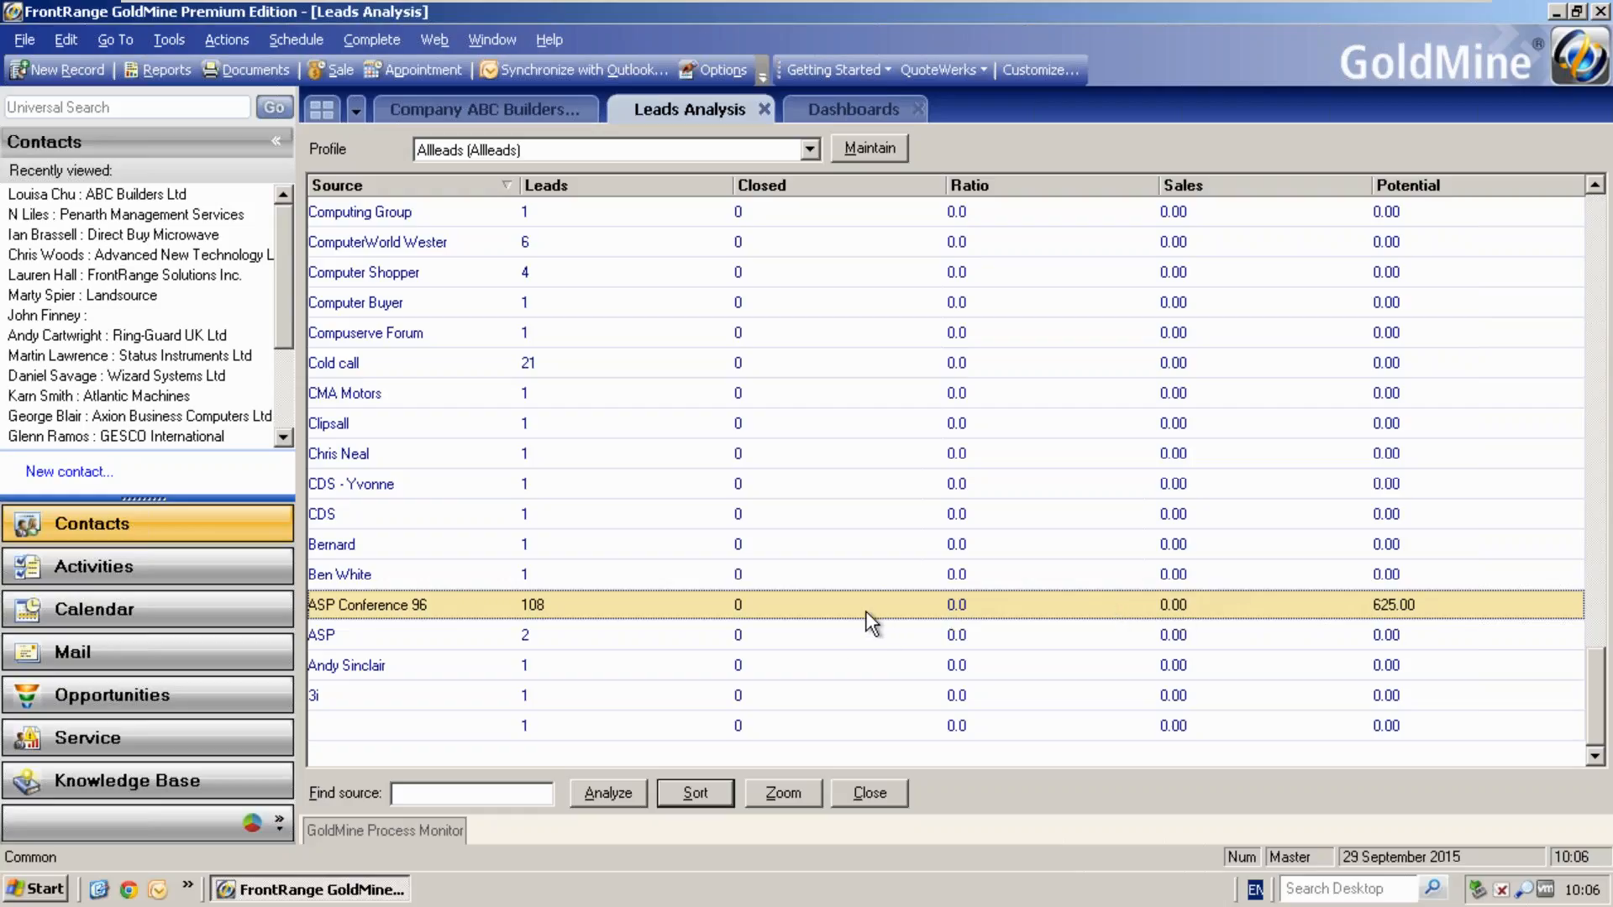
click(783, 792)
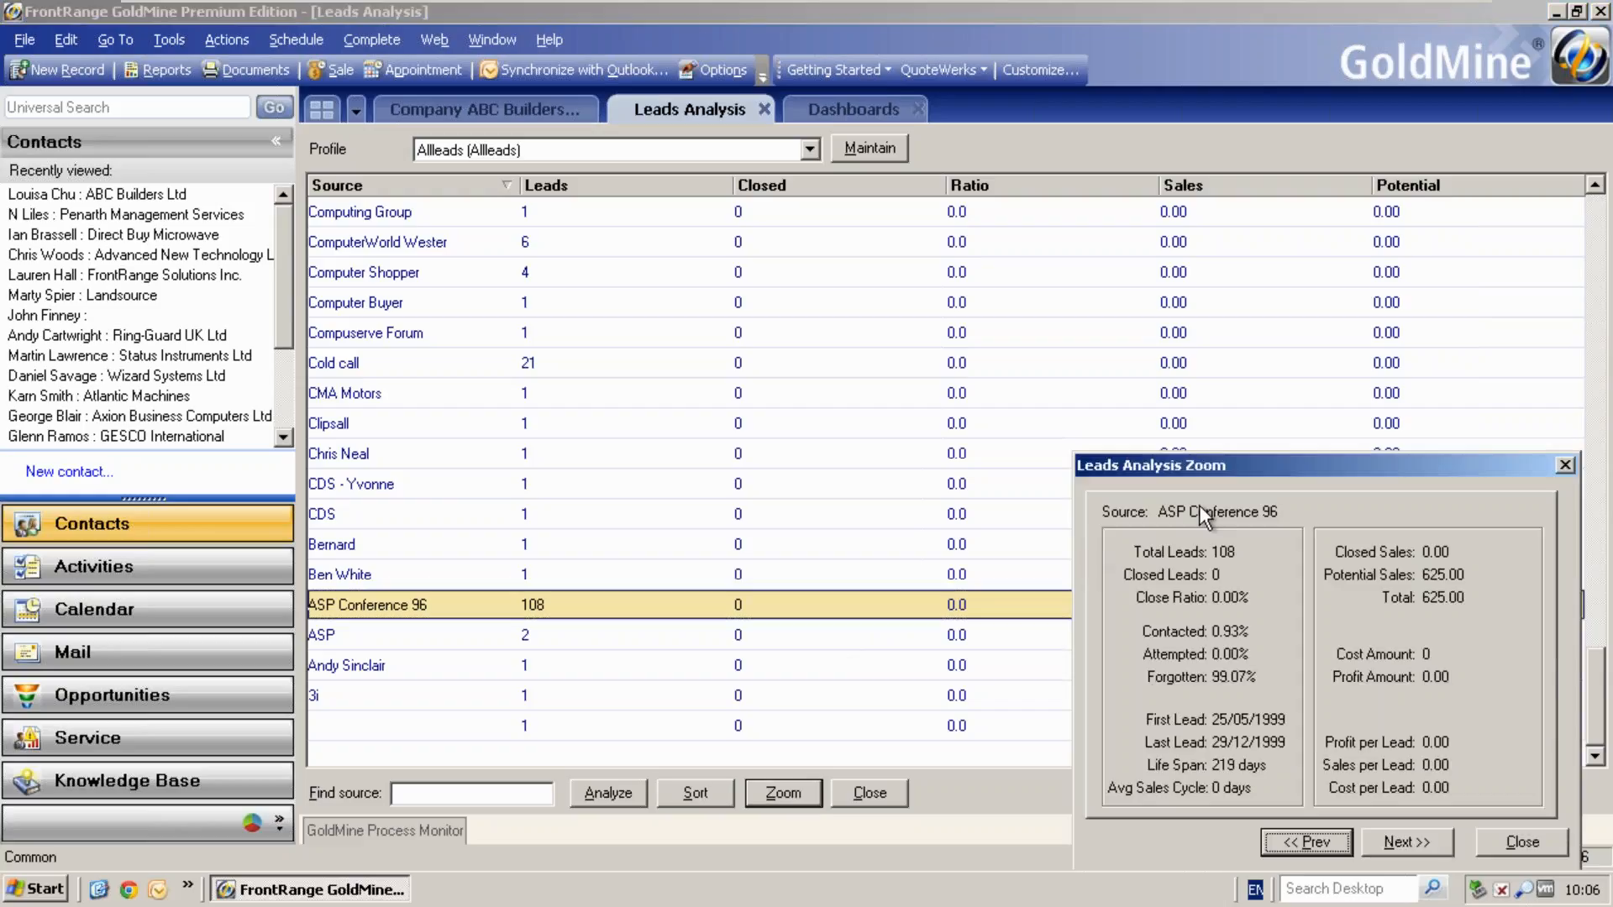
drag(1238, 471, 986, 370)
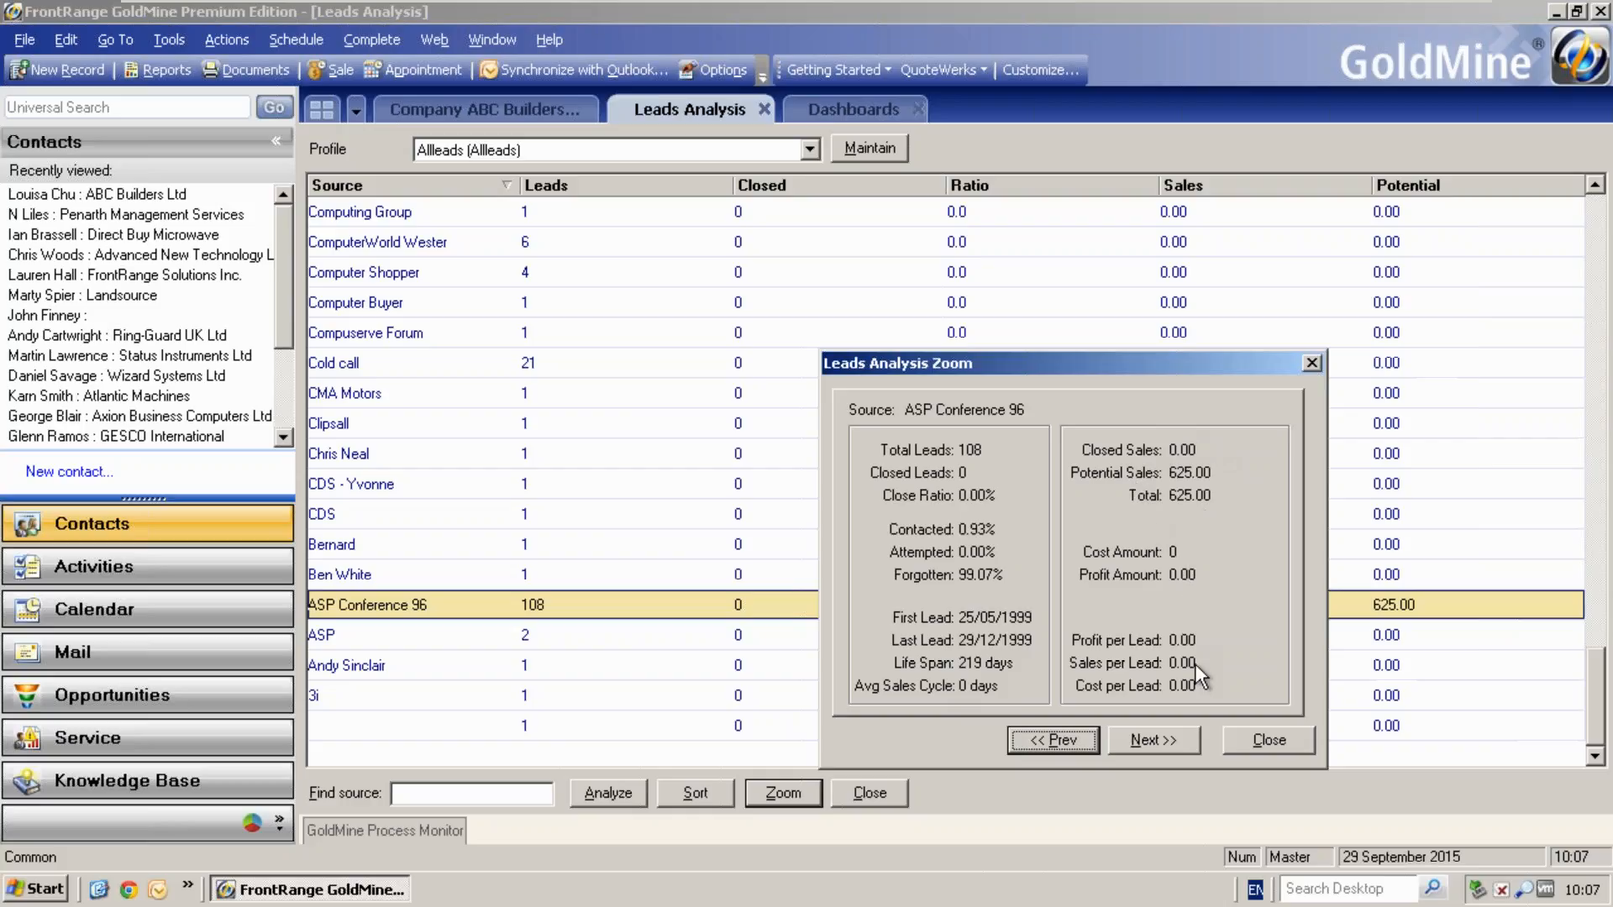
click(1248, 739)
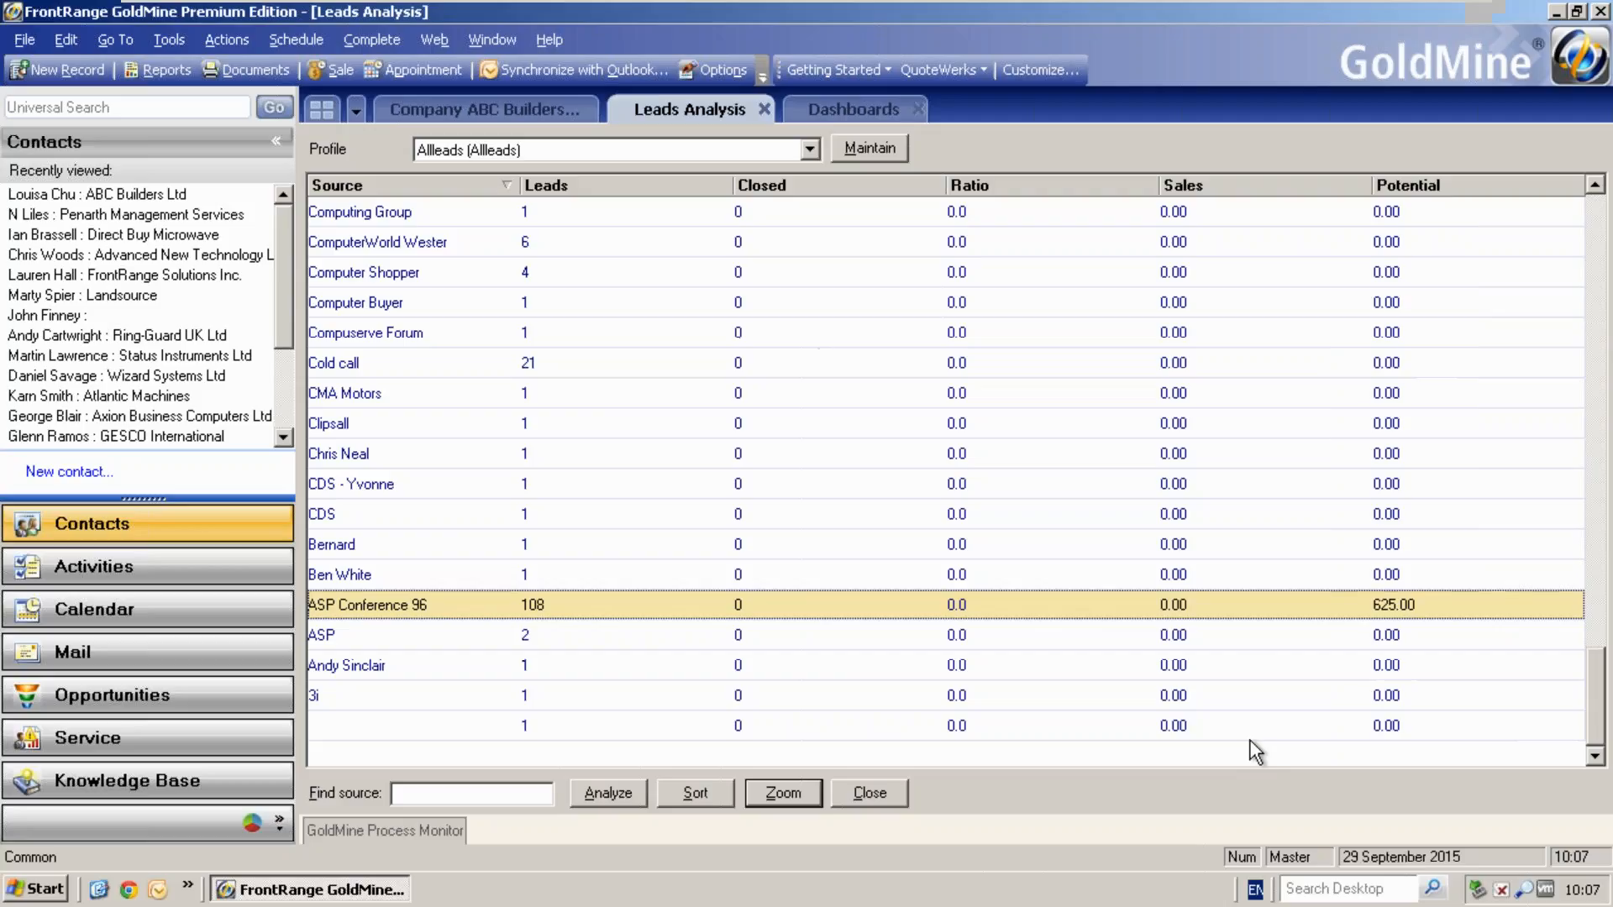
- Set the source cost of ASP Conference 96 to 5000
right_click(1144, 605)
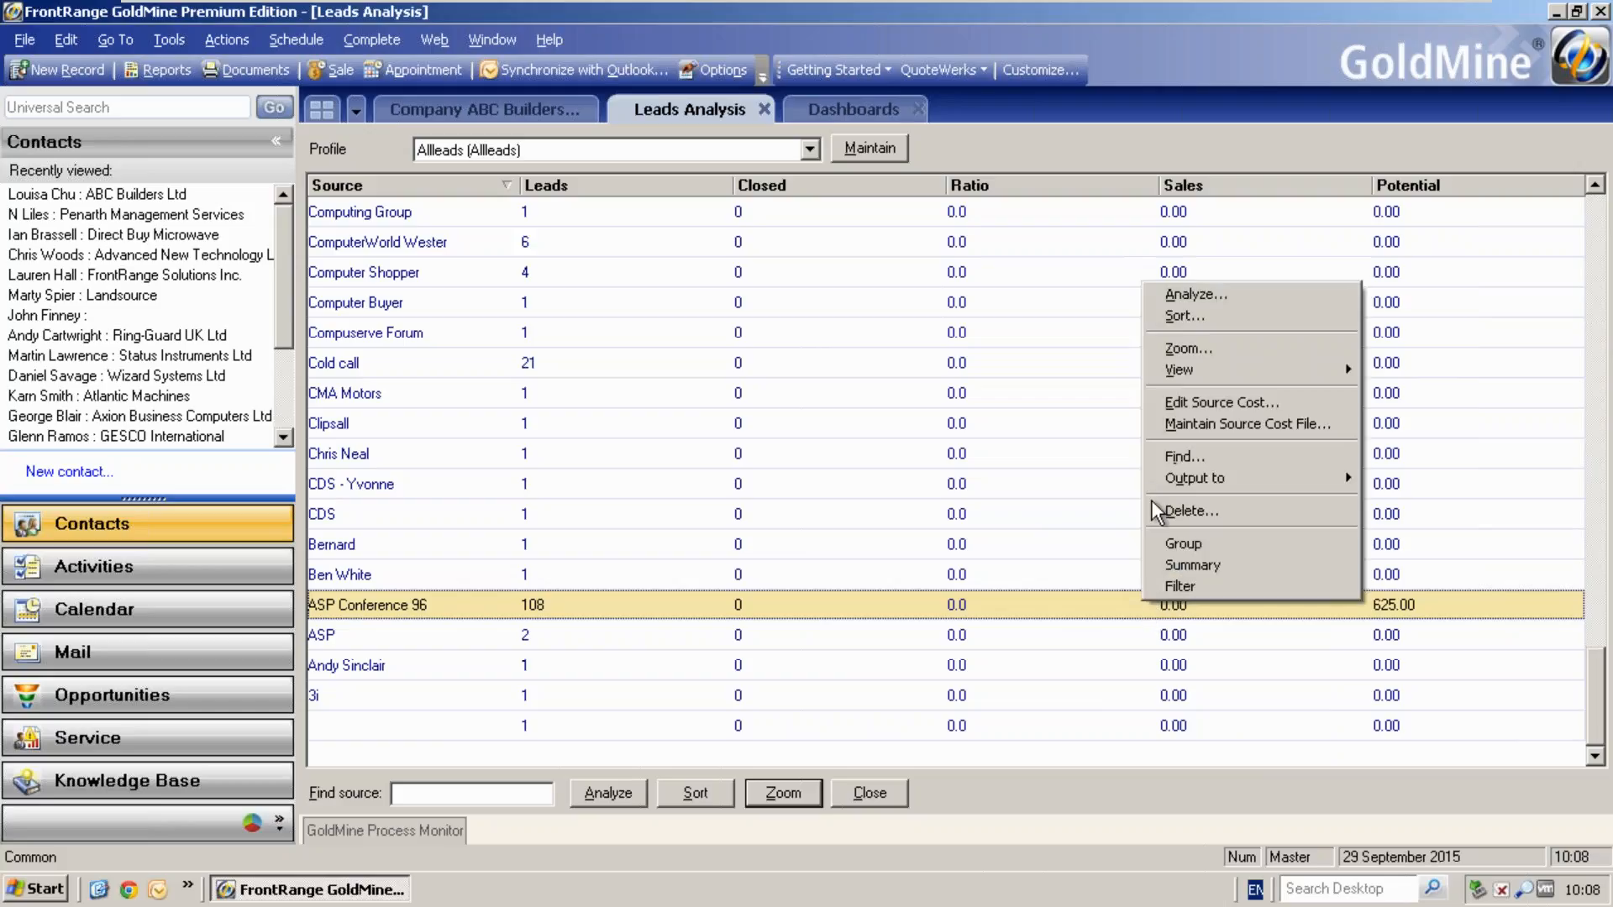
click(1186, 403)
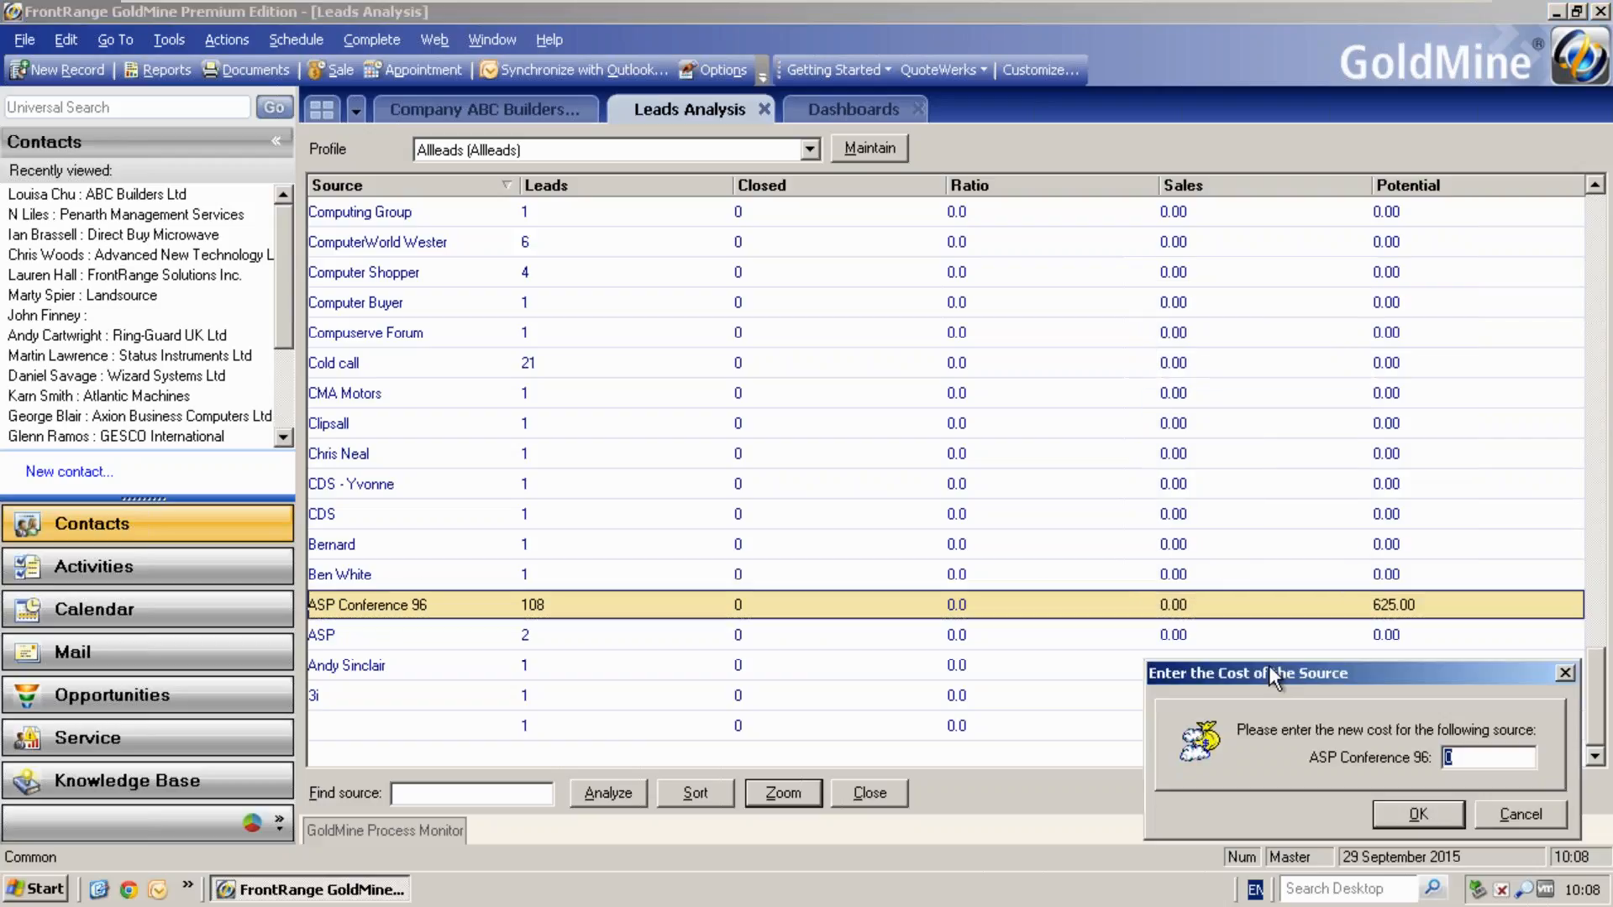
drag(1268, 666, 1144, 519)
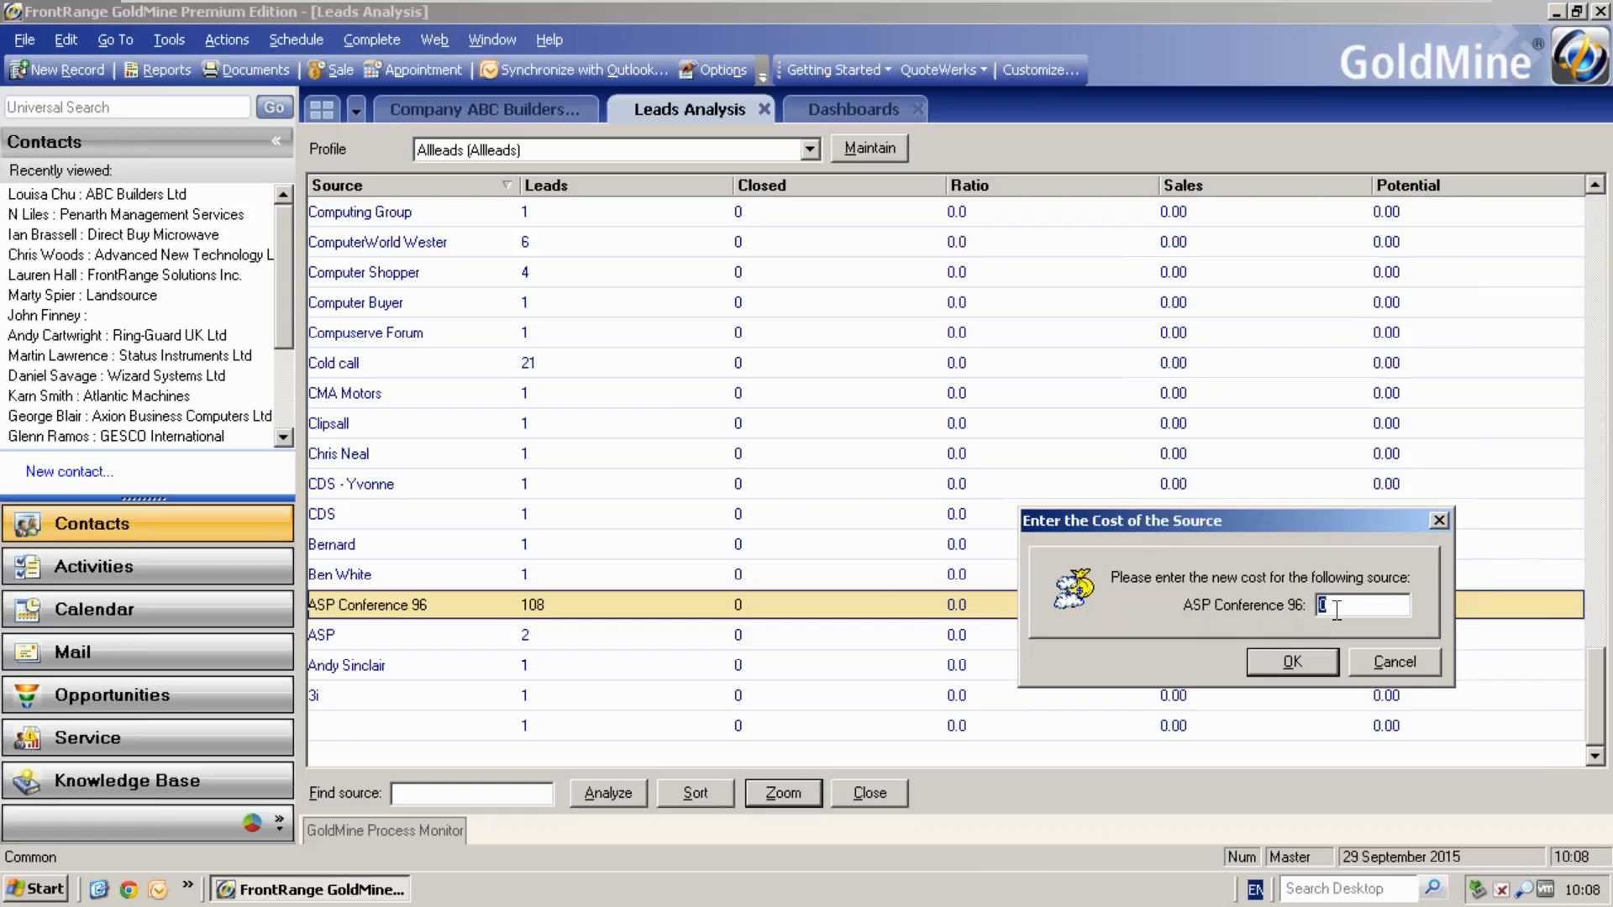
text(5000)
click(1294, 653)
right_click(1280, 607)
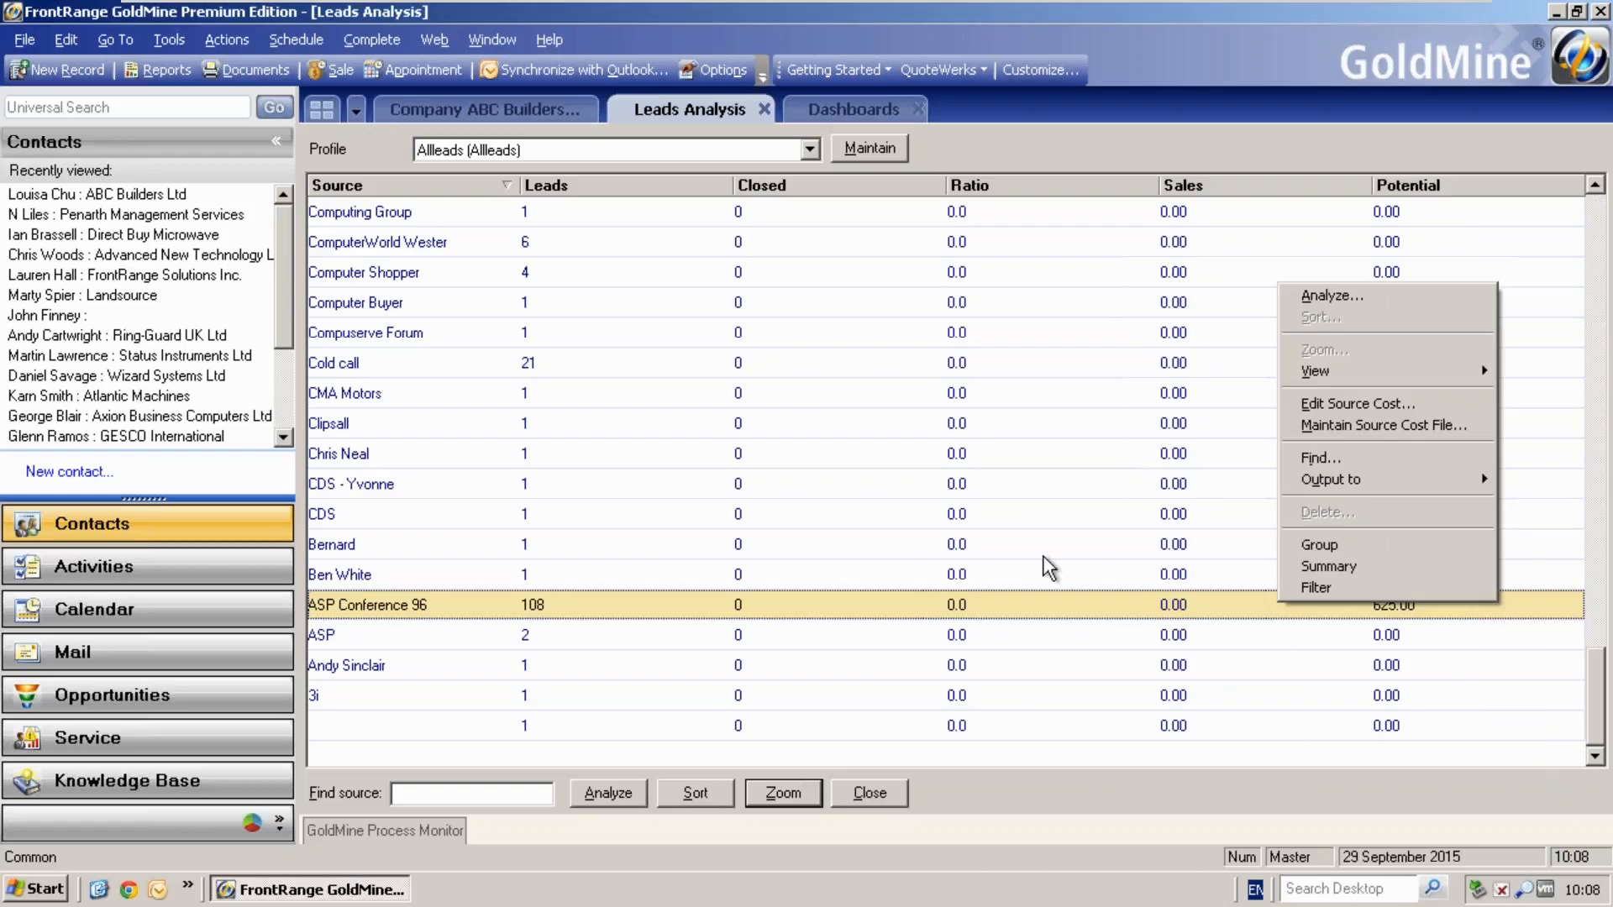
- View the Lead Dashboard charts for new leads by source, new leads without activities, and leads by owner
click(834, 105)
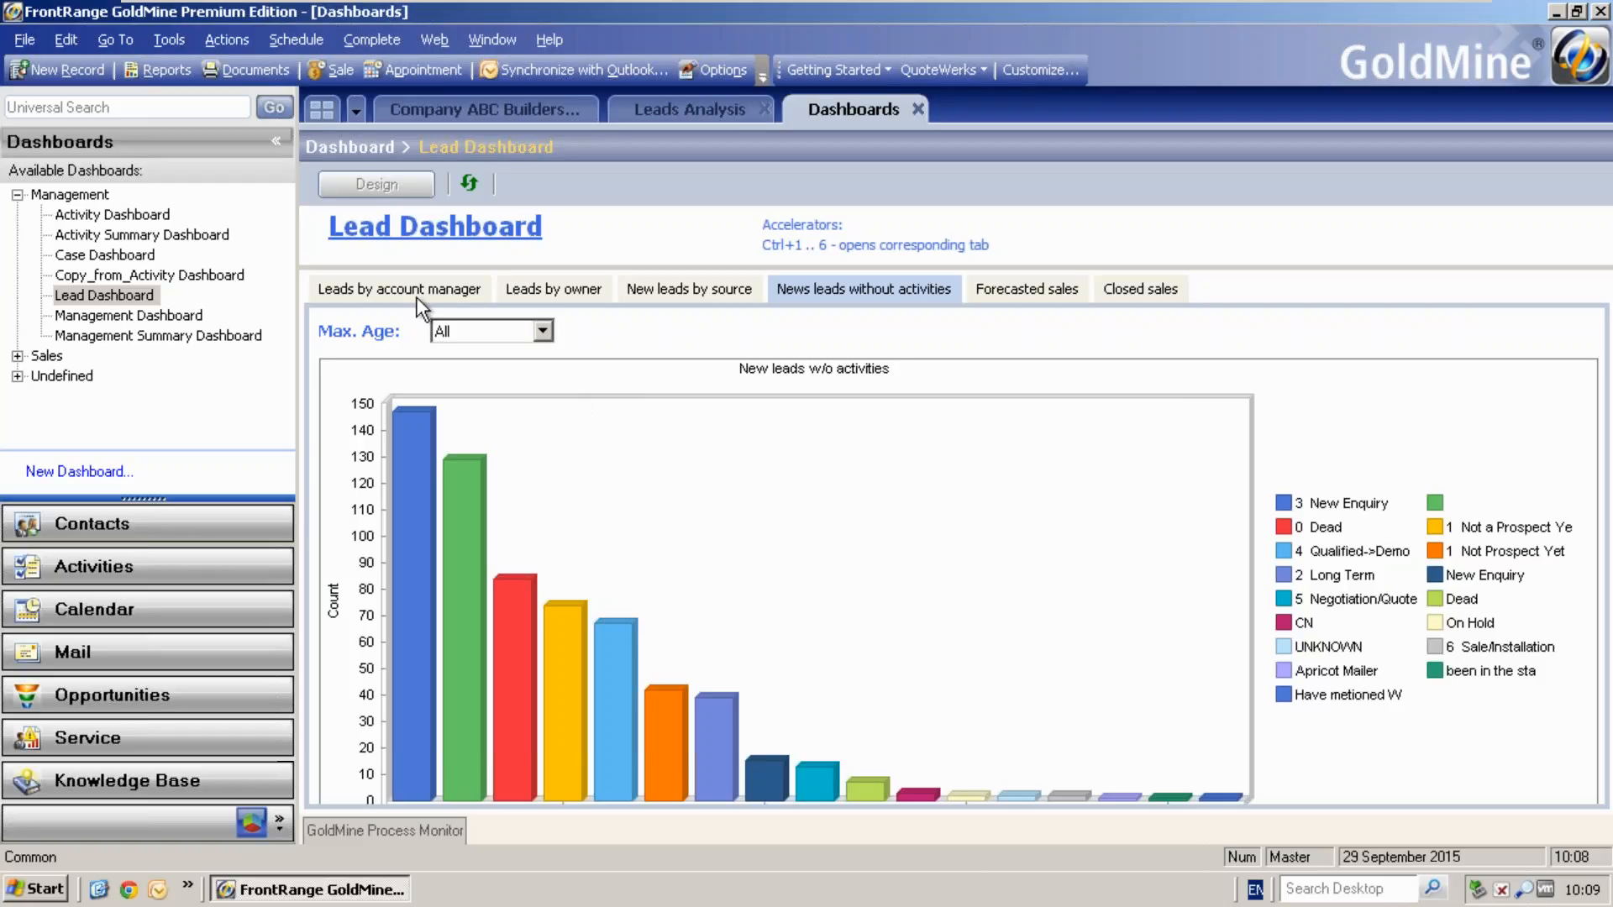
click(674, 299)
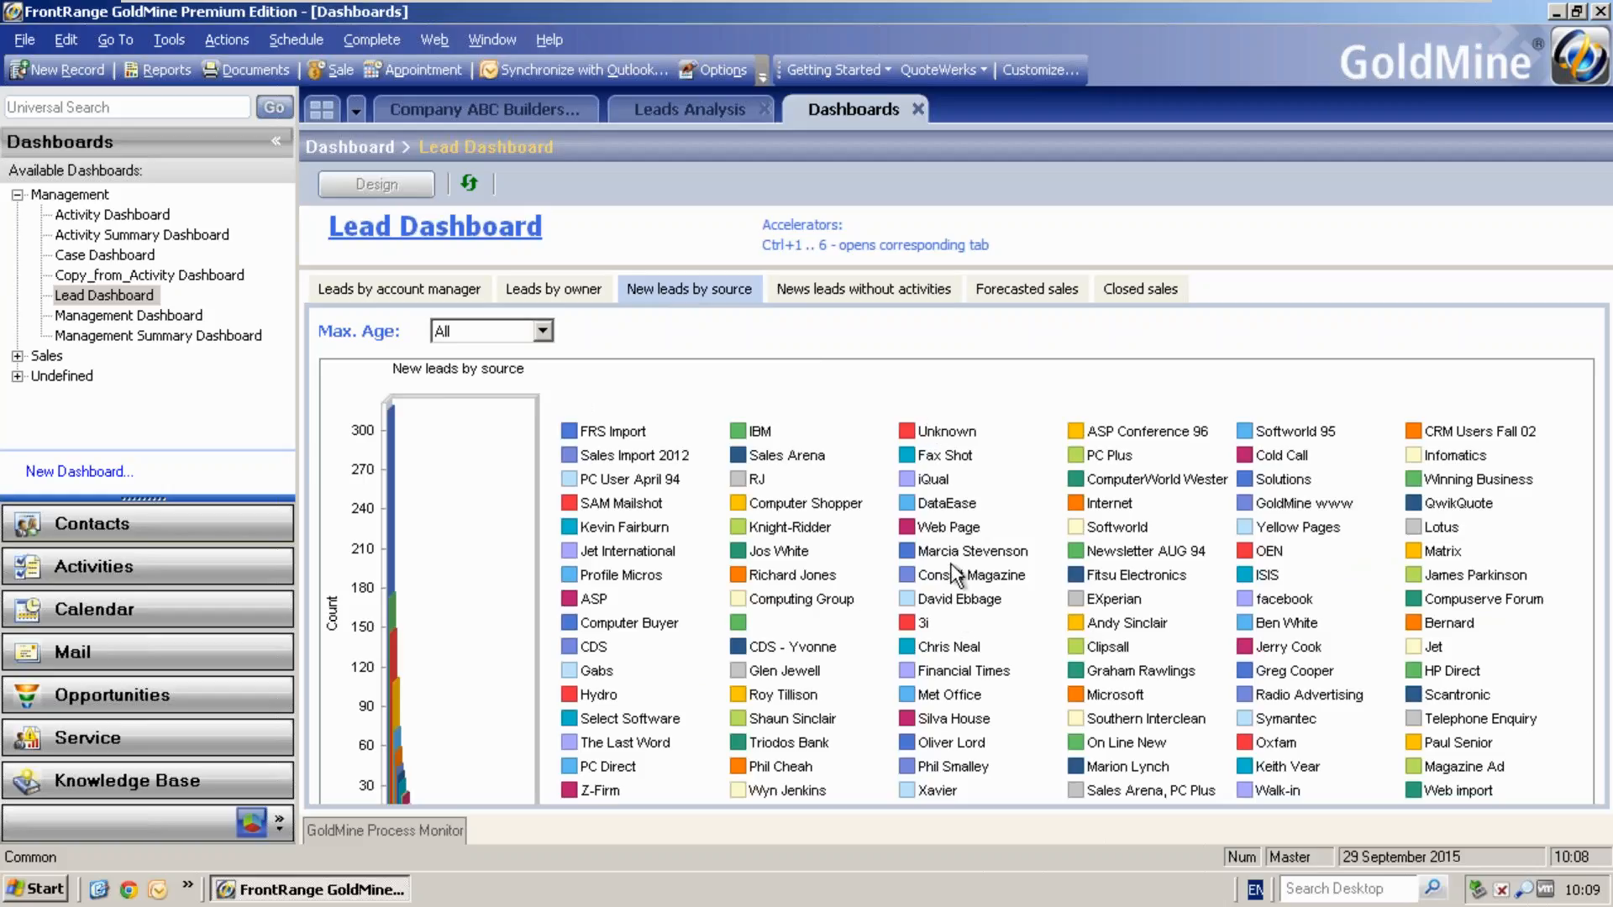
click(835, 296)
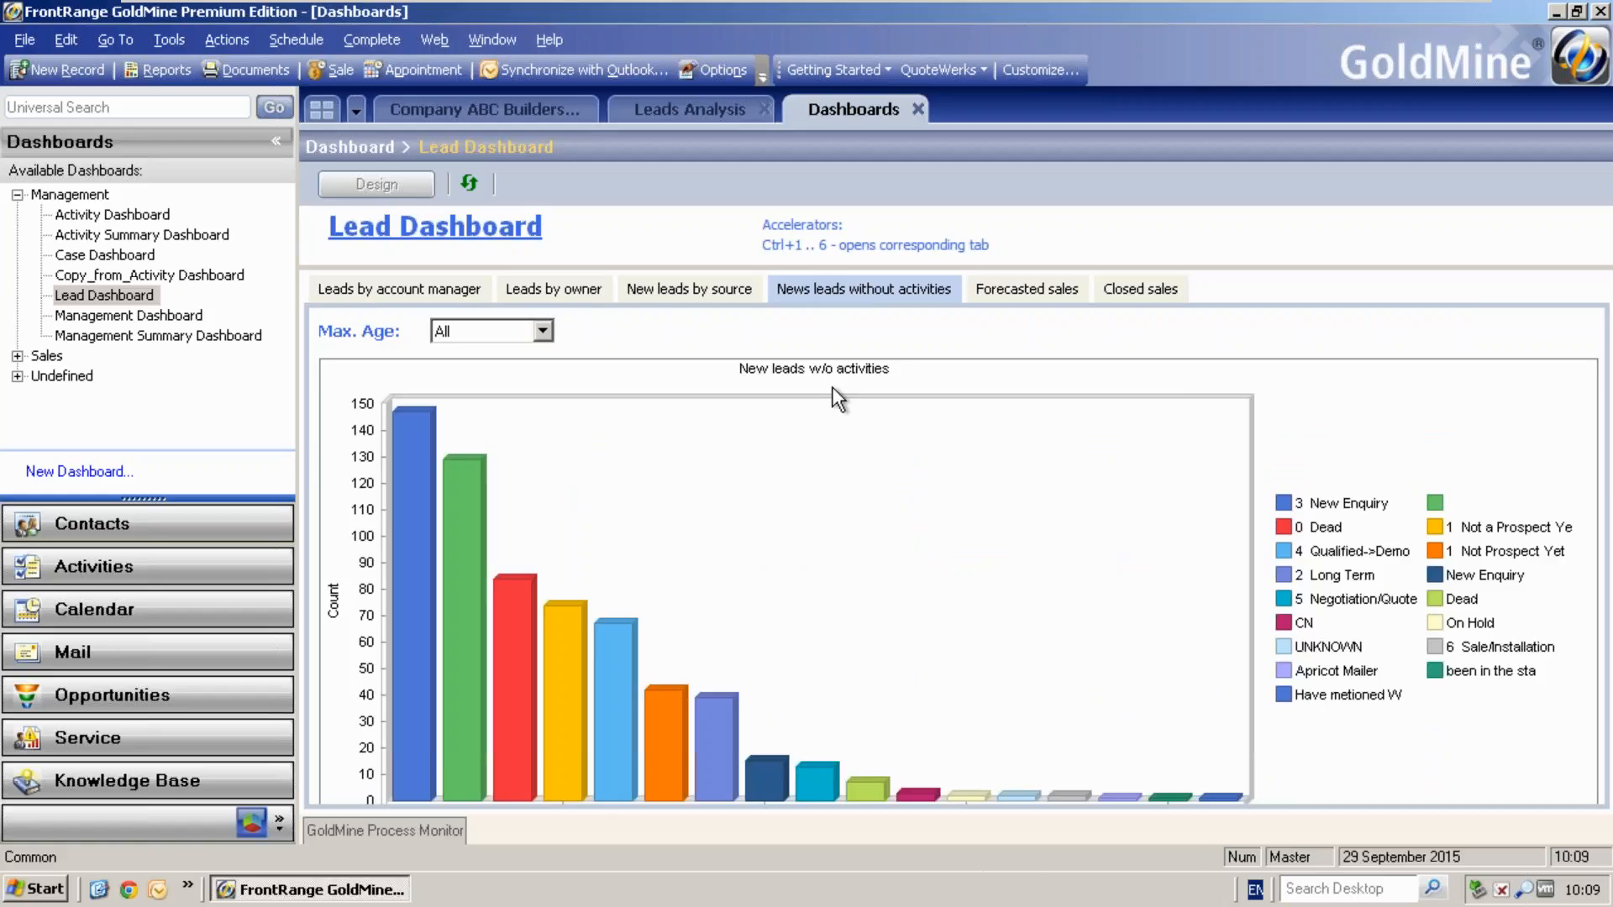
click(563, 288)
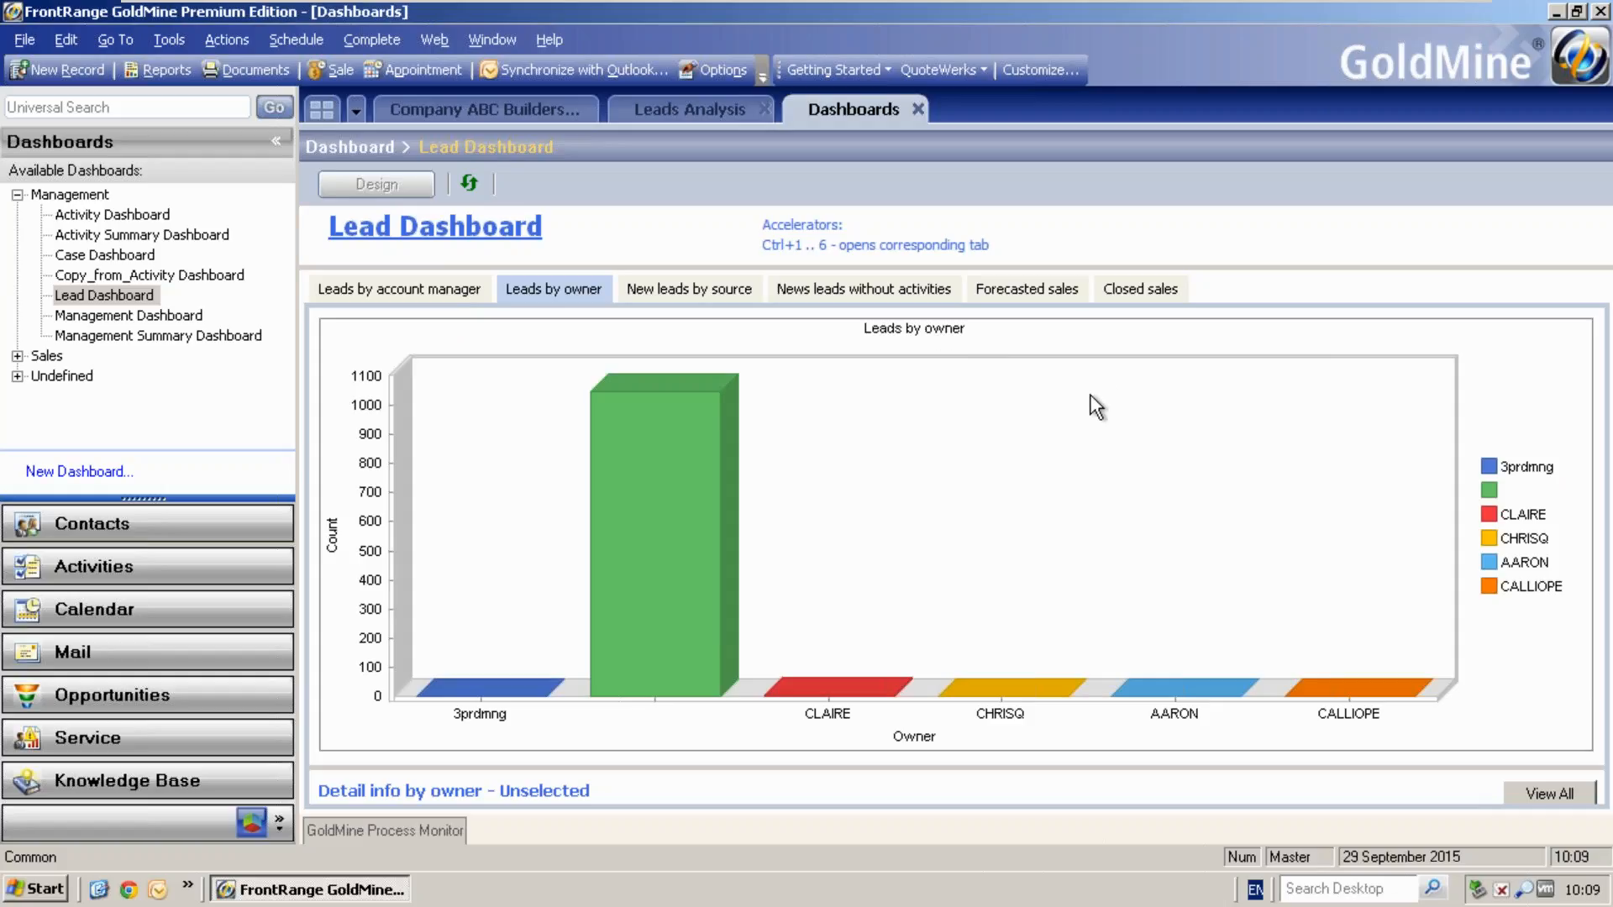
right_click(907, 420)
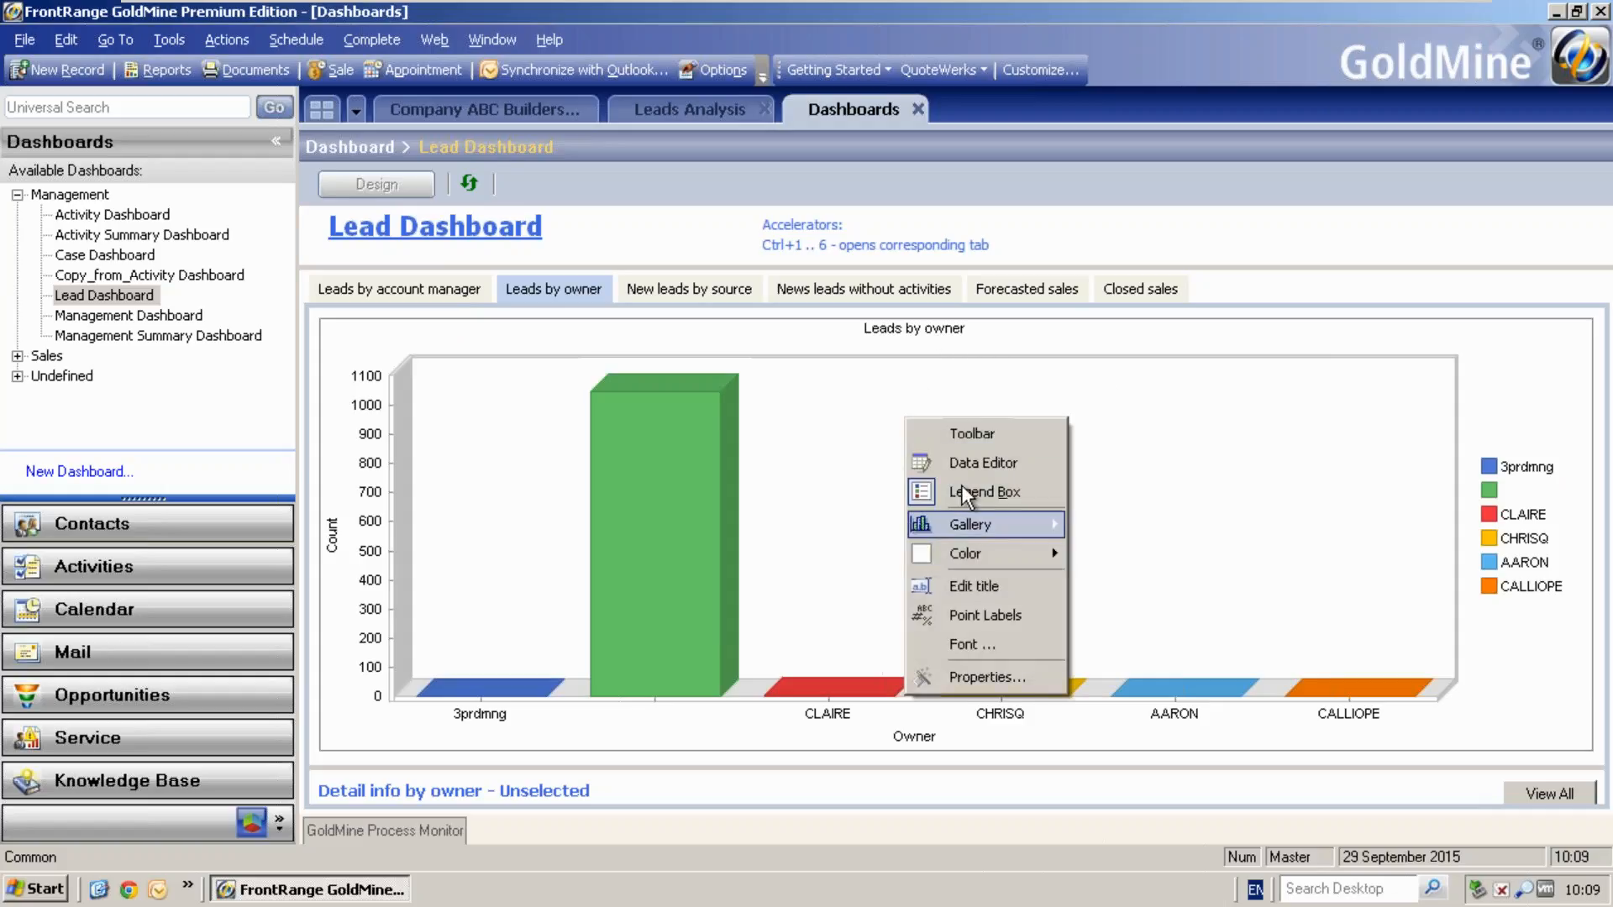
click(822, 496)
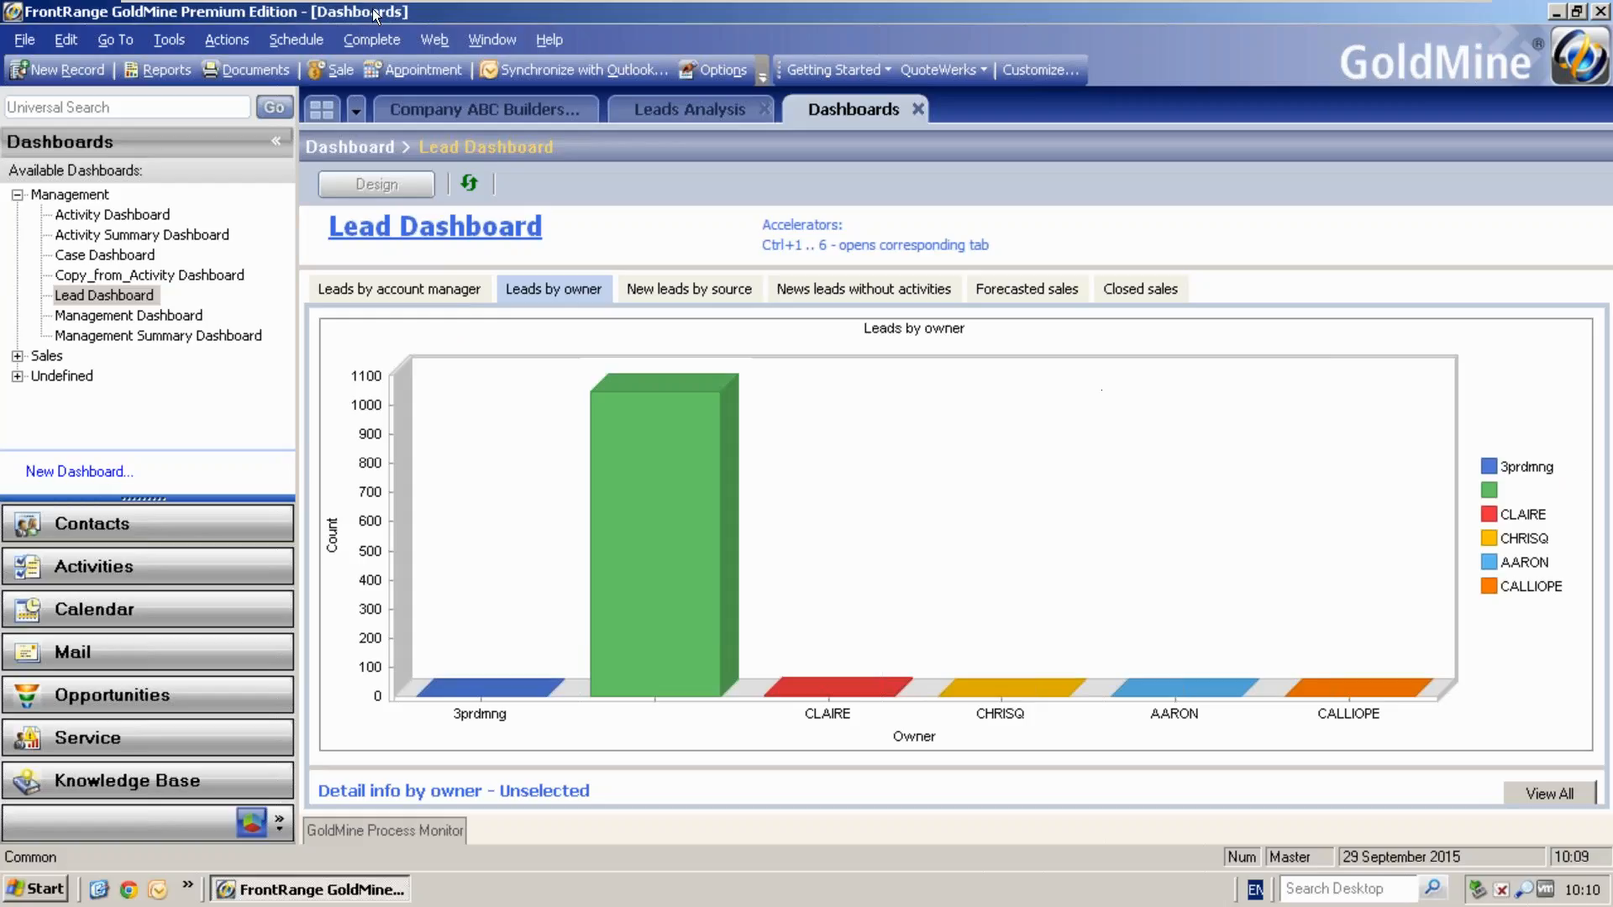
- Take the virtual machine out of full screen and switch to the slide show, advancing to the question time slide
mouse_move(451, 18)
click(614, 11)
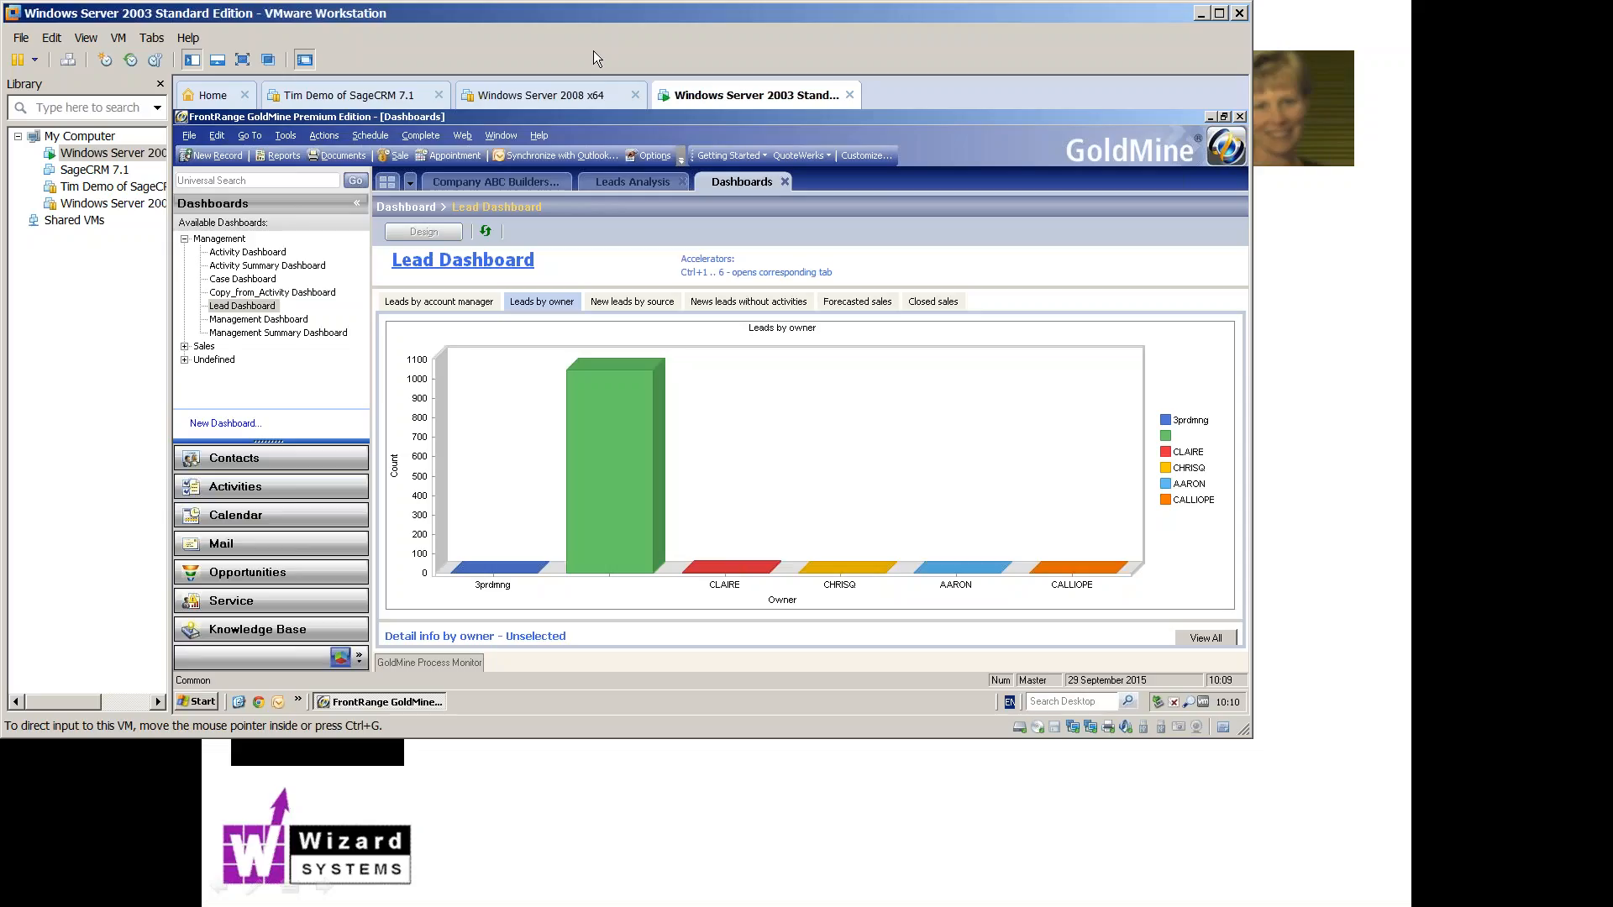
click(576, 813)
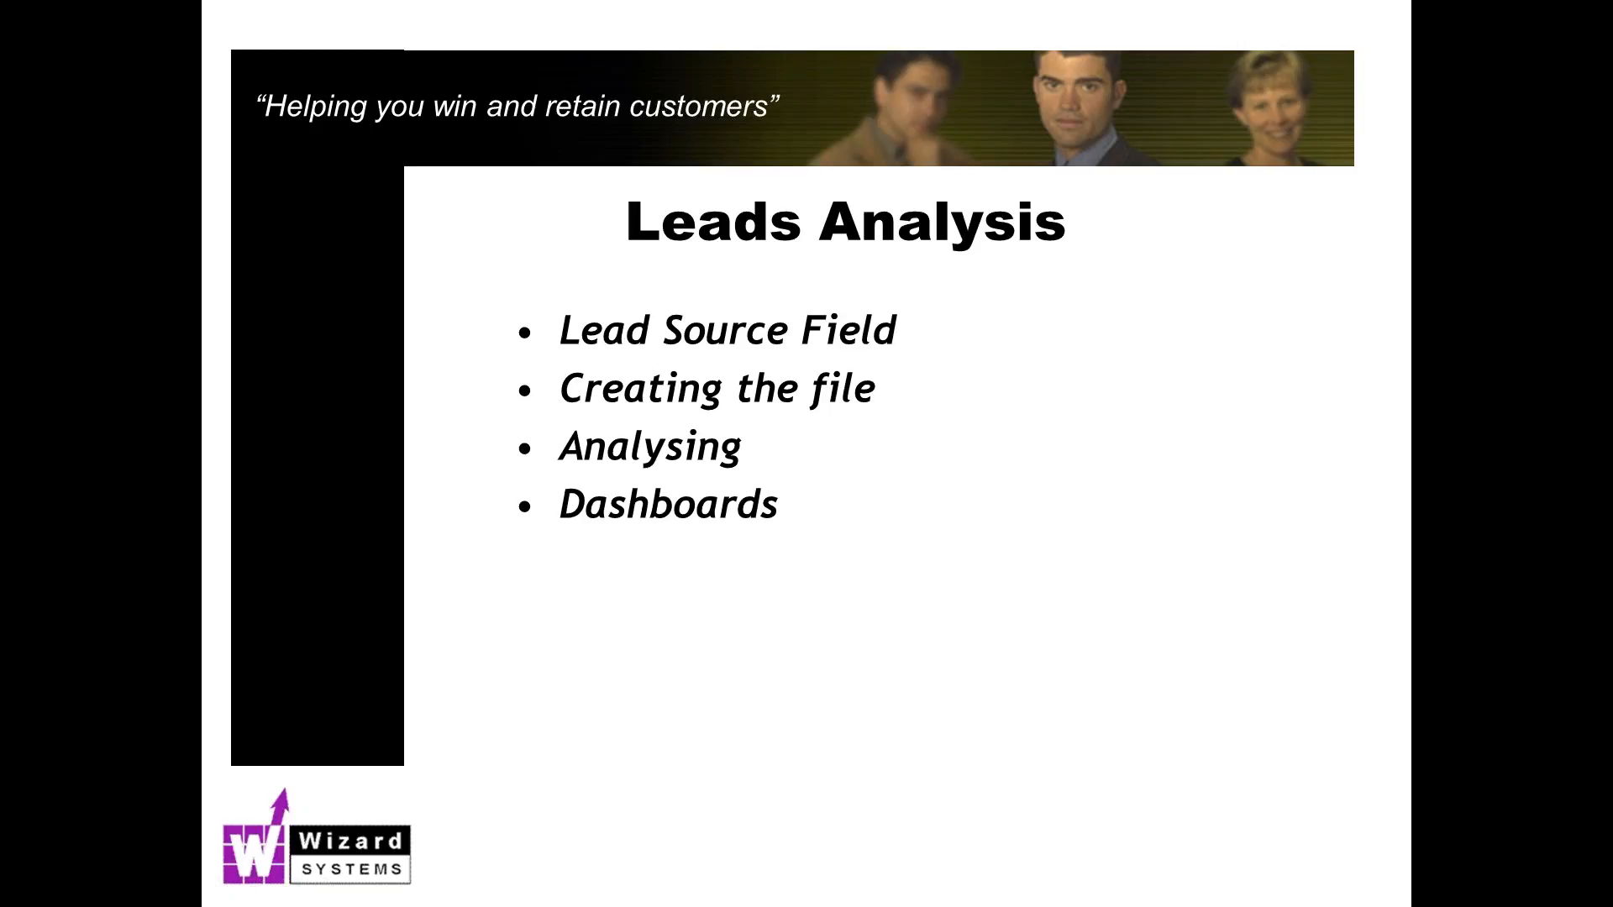
key(Right)
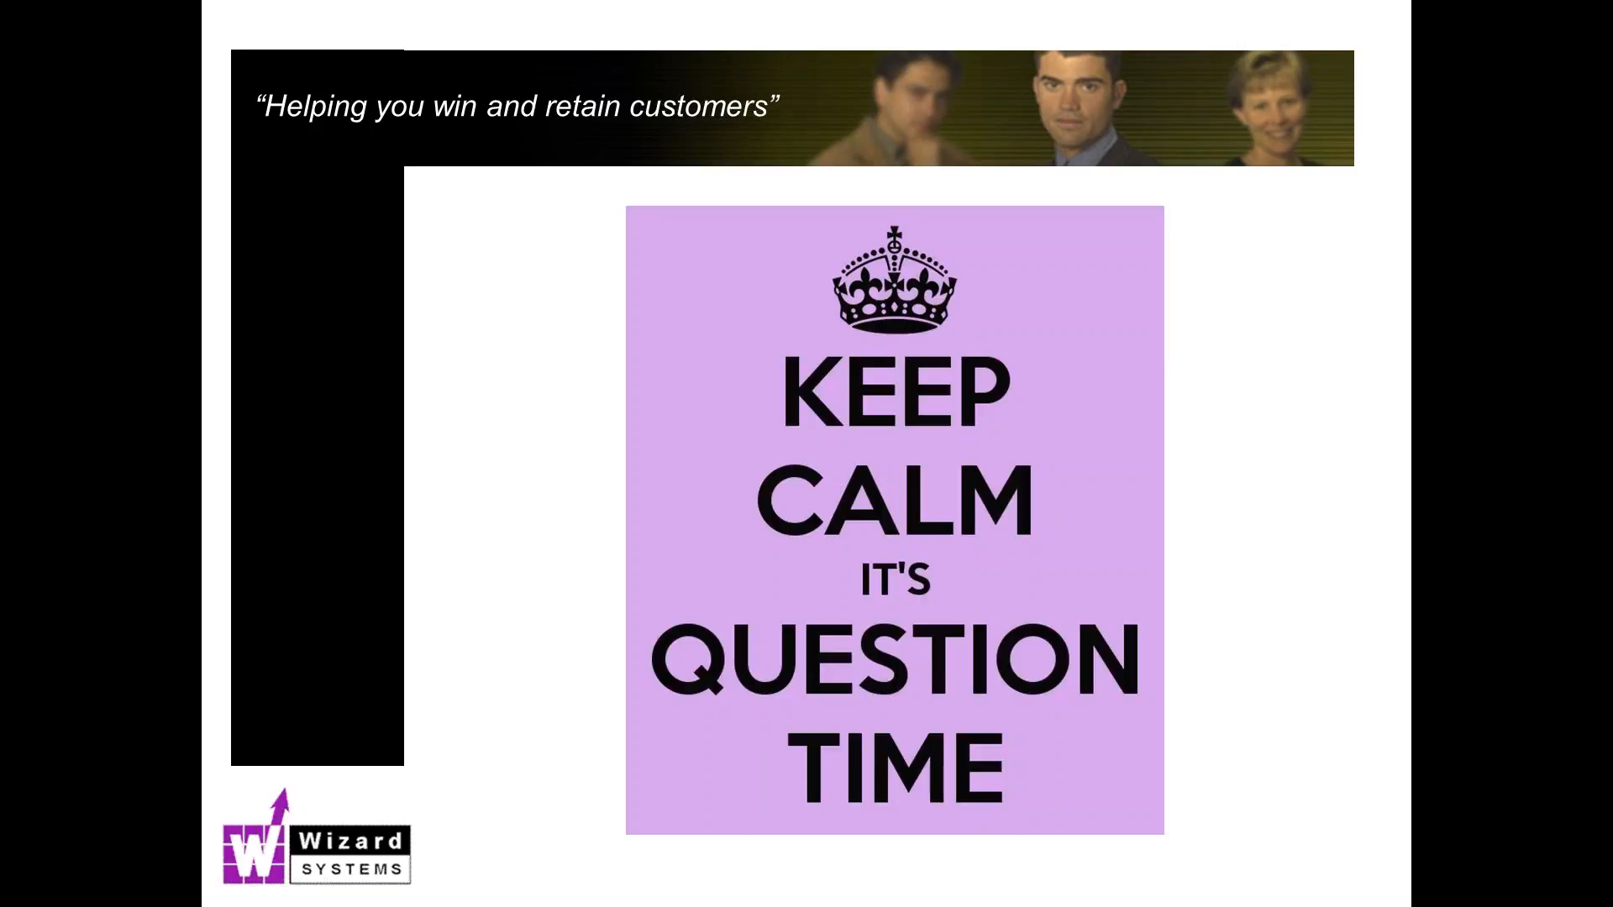